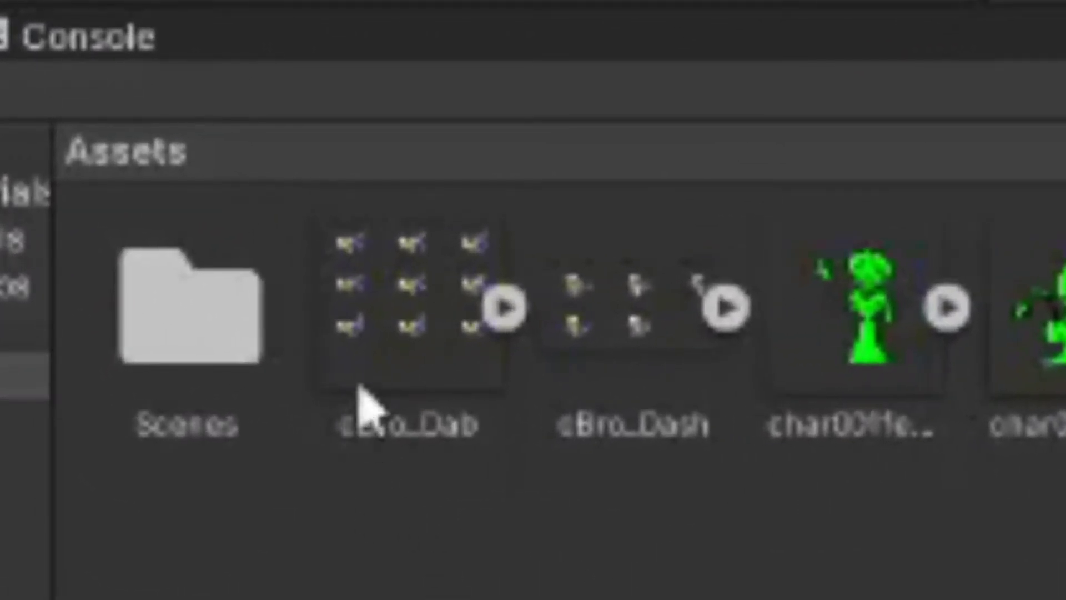
- Set the cBro_Dab texture's sprite mode to Multiple, applying the import settings and opening it in the Sprite Editor
left_click(388, 304)
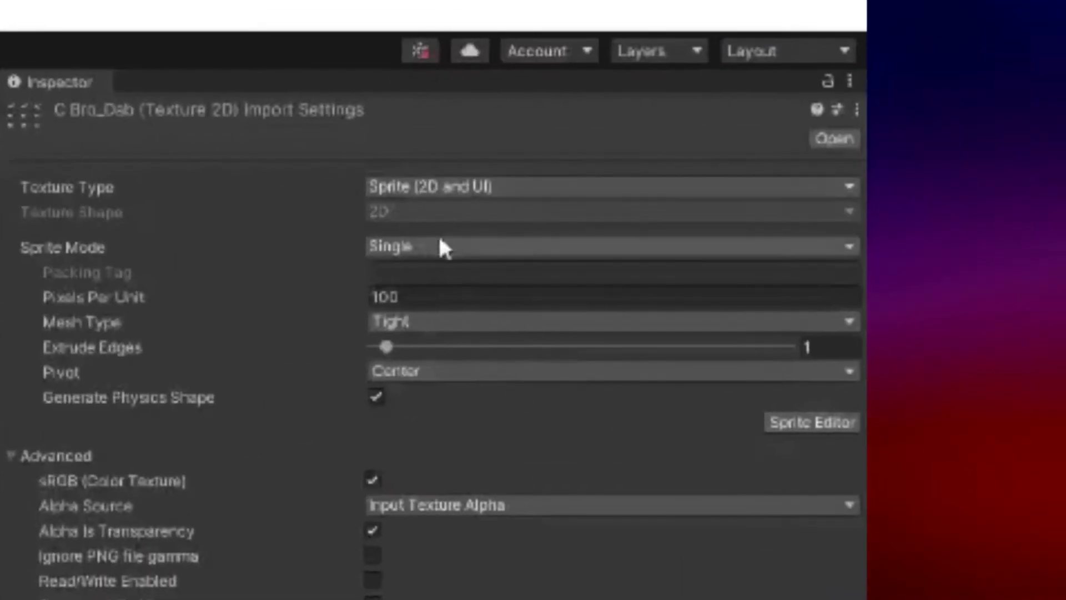
left_click(849, 136)
left_click(844, 186)
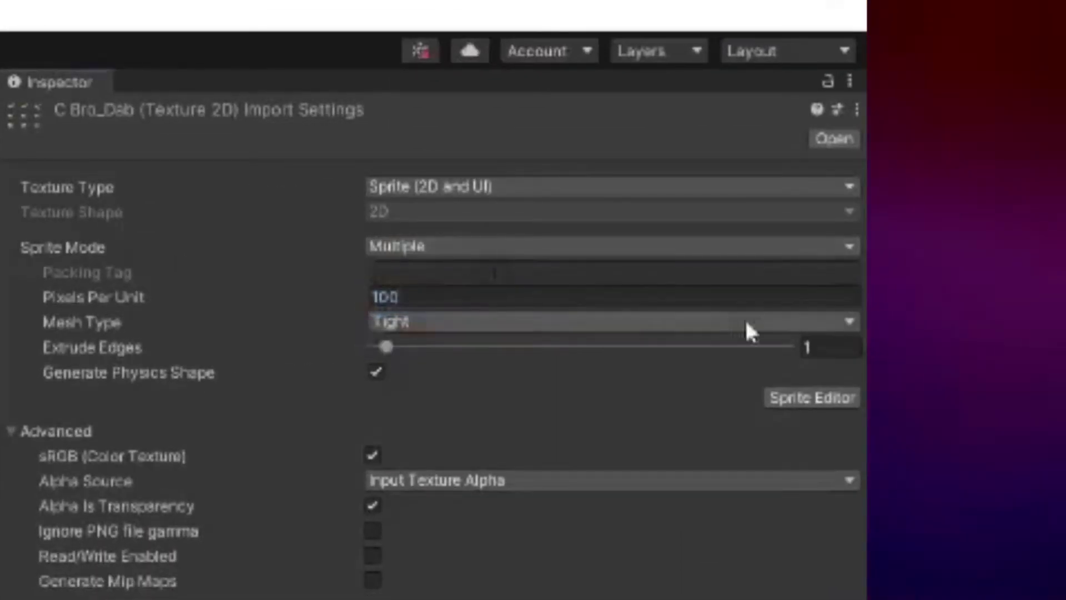
left_click(794, 392)
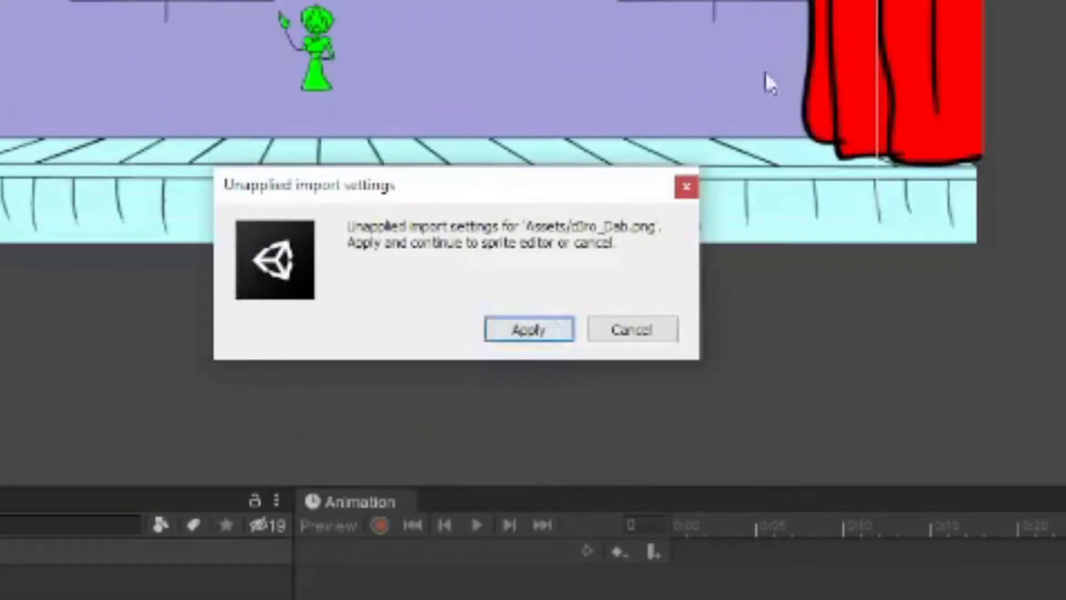
left_click(548, 331)
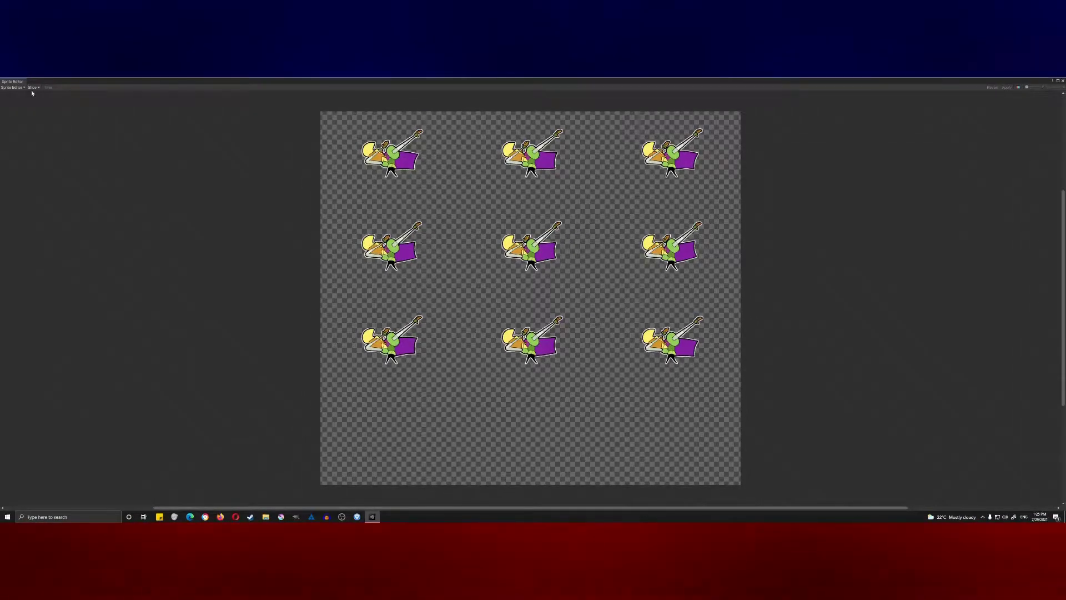
- Slice the cBro_Dab sheet using Grid By Cell Count with 3 columns and 4 rows
left_click(33, 87)
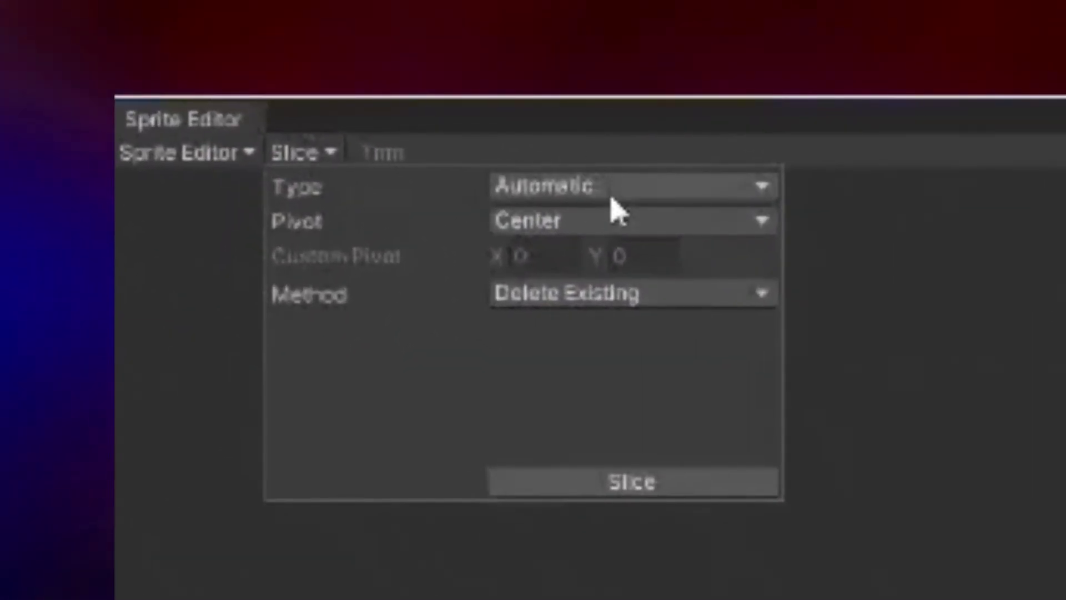
left_click(604, 187)
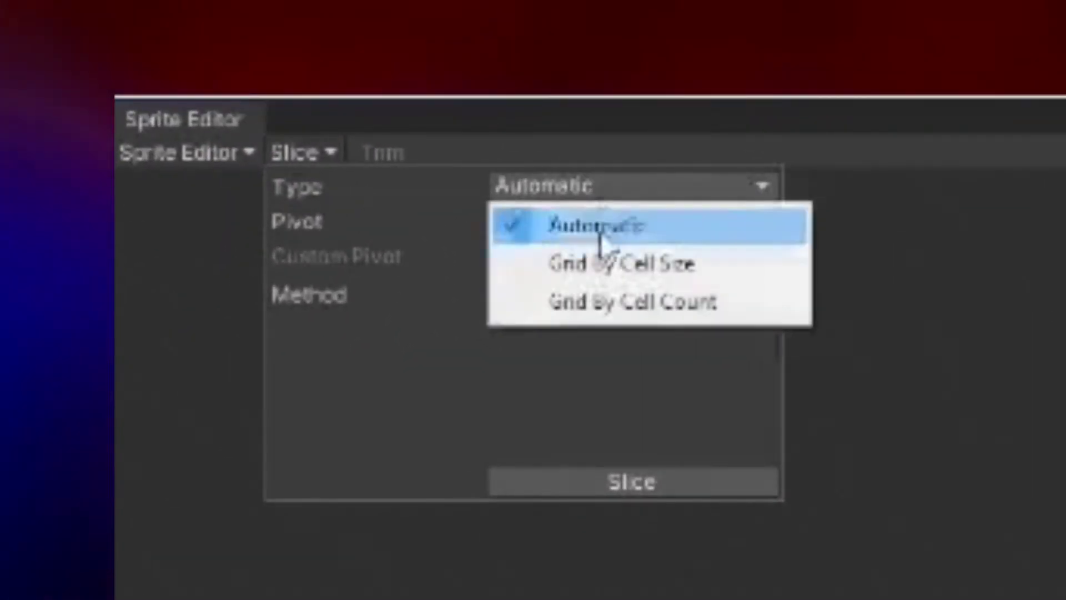
left_click(756, 319)
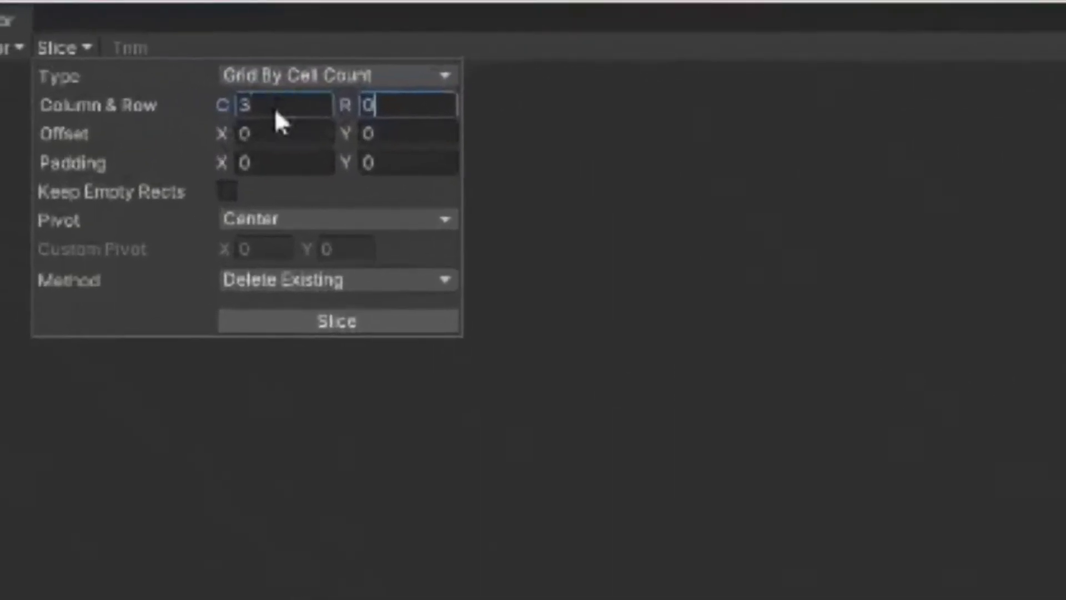
left_click(84, 62)
type("1")
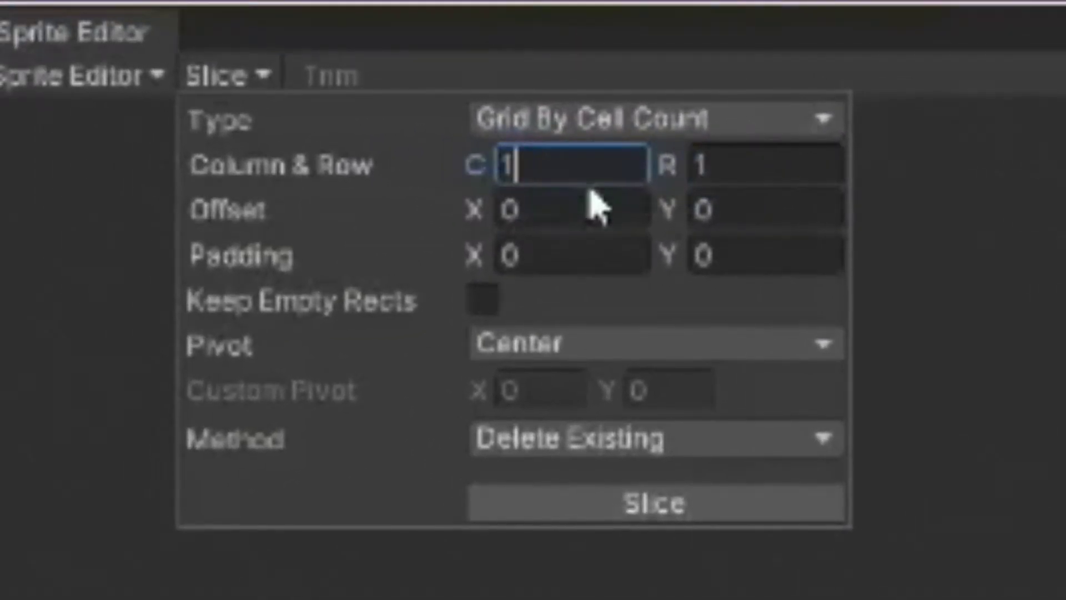
left_click(597, 209)
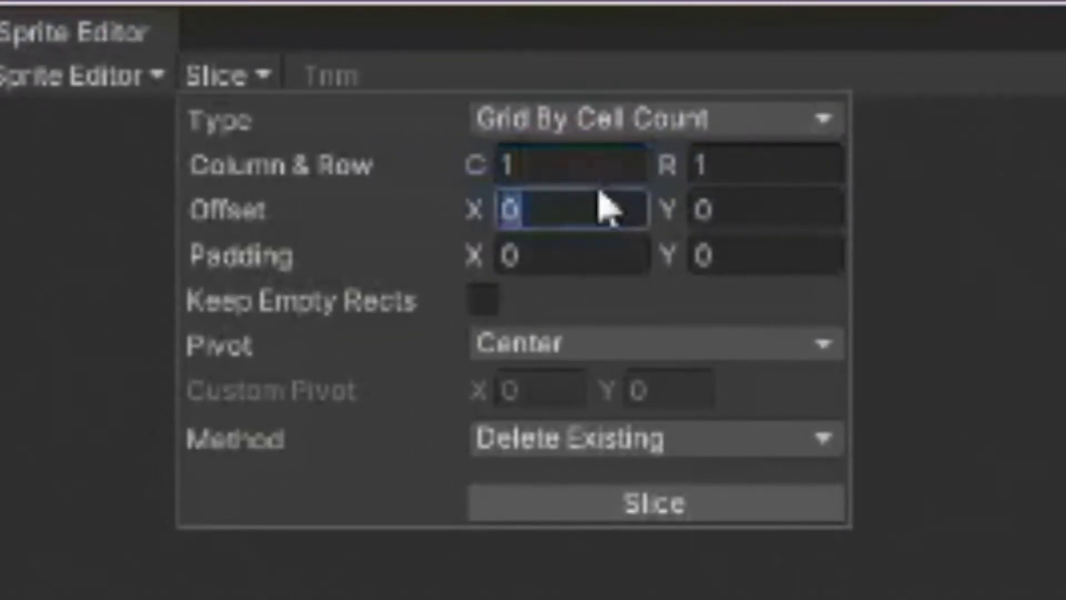
left_click(591, 165)
type("3")
left_click(774, 161)
type("4")
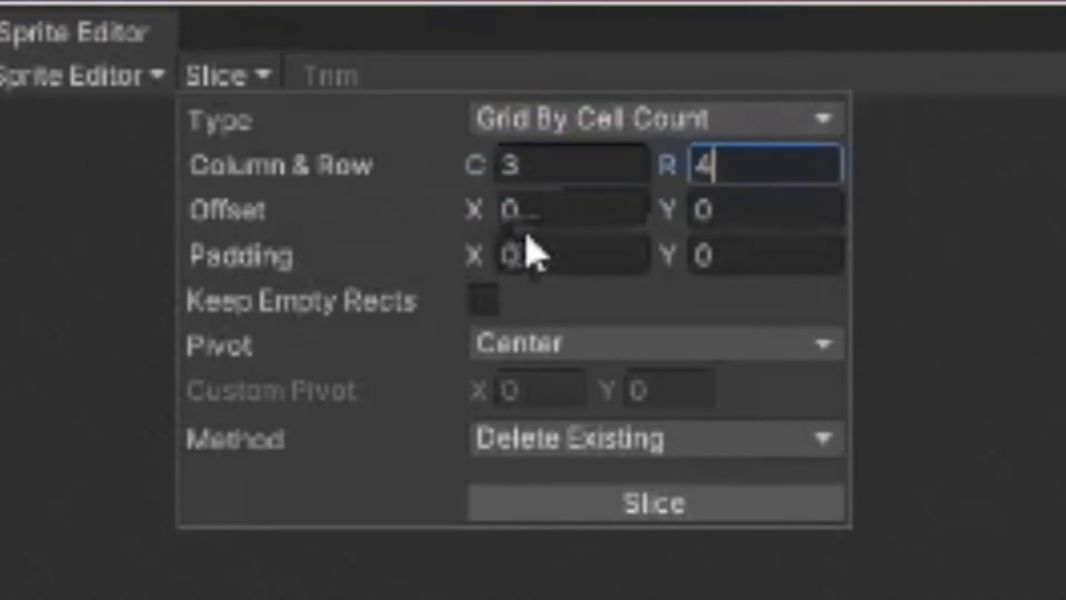
left_click(530, 214)
left_click(760, 503)
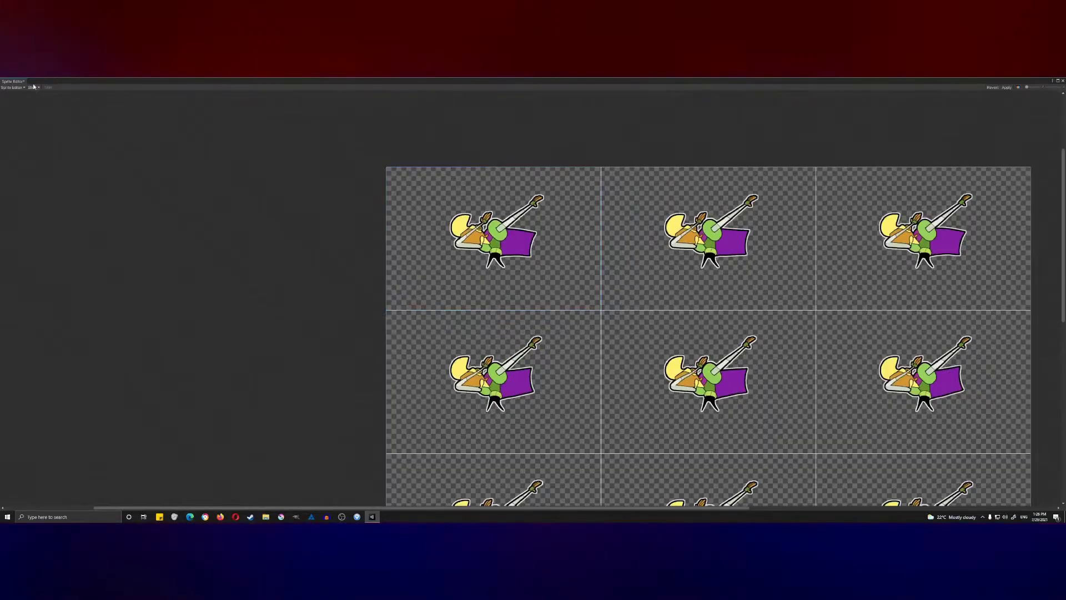
- Slice the cBro_Dab sheet again with a custom pivot of X 0.5 and Y 0.3
left_click(34, 88)
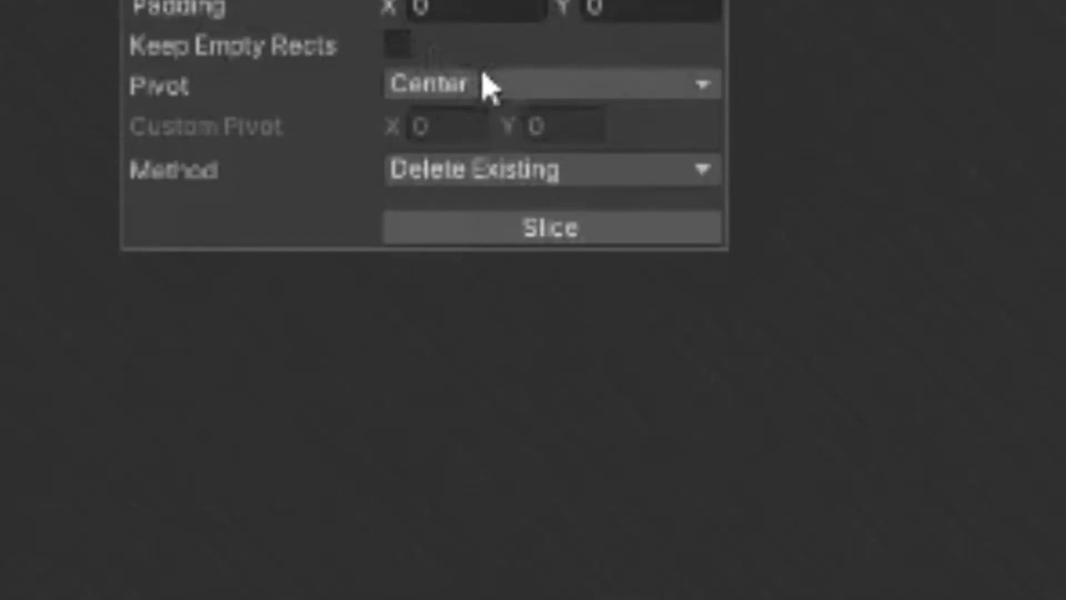
left_click(82, 124)
left_click(570, 546)
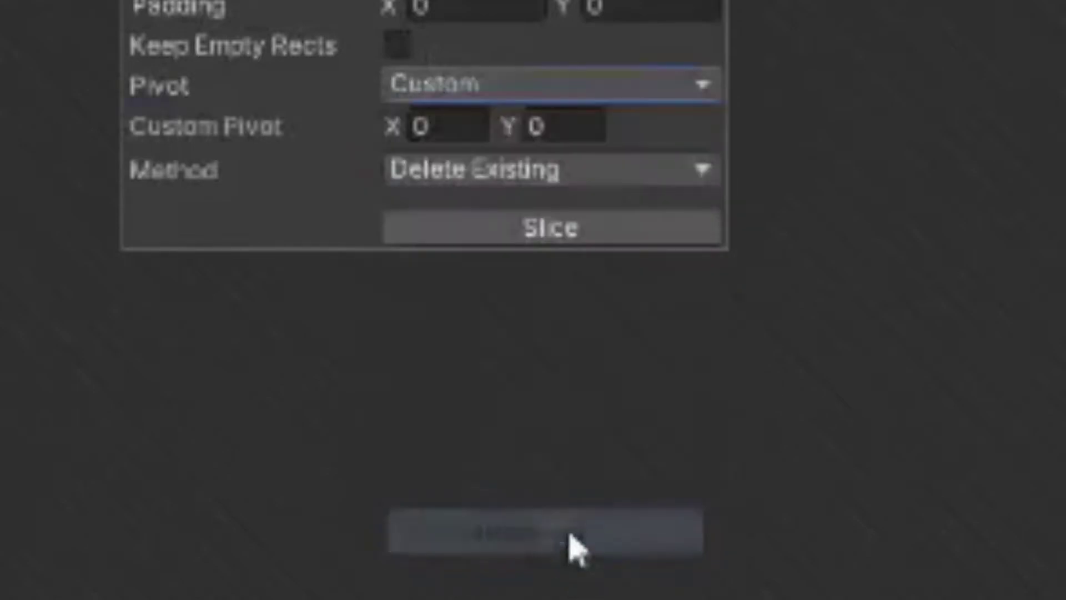
left_click(447, 125)
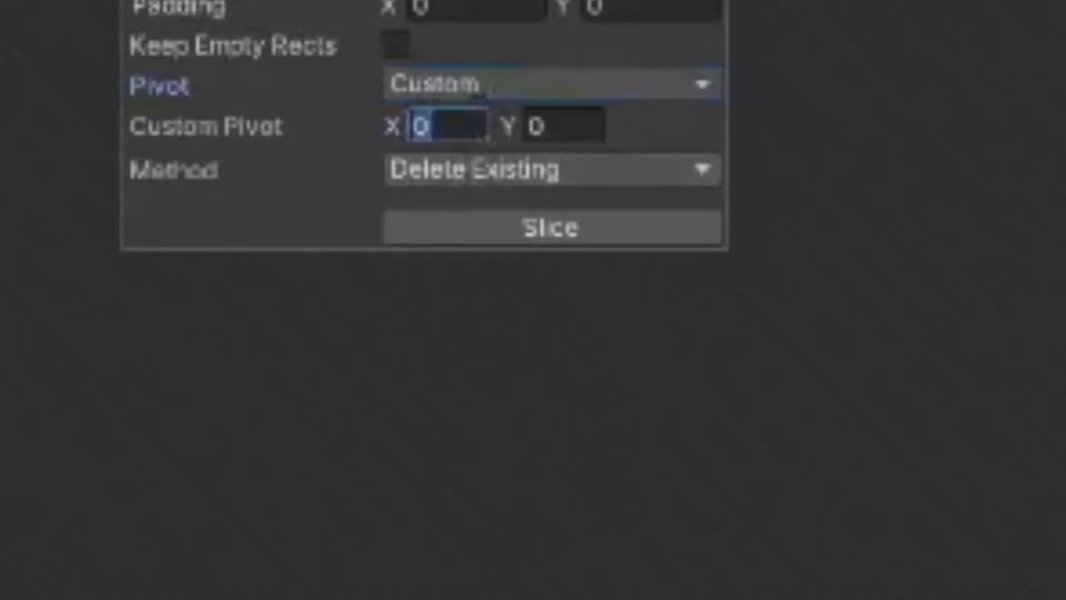
type("0.5")
key("Tab")
type("0.3")
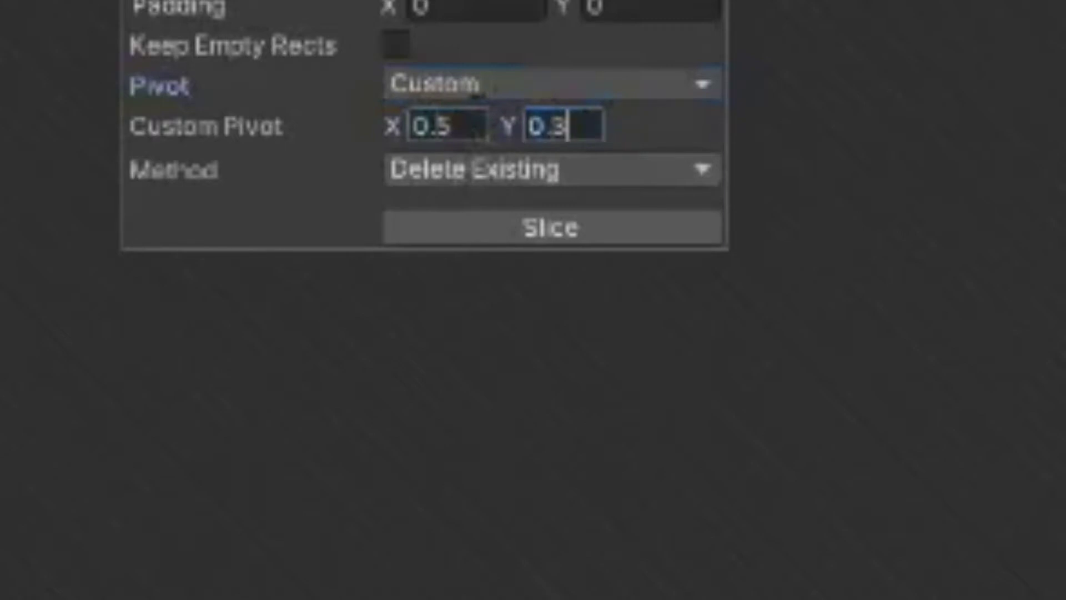
left_click(666, 233)
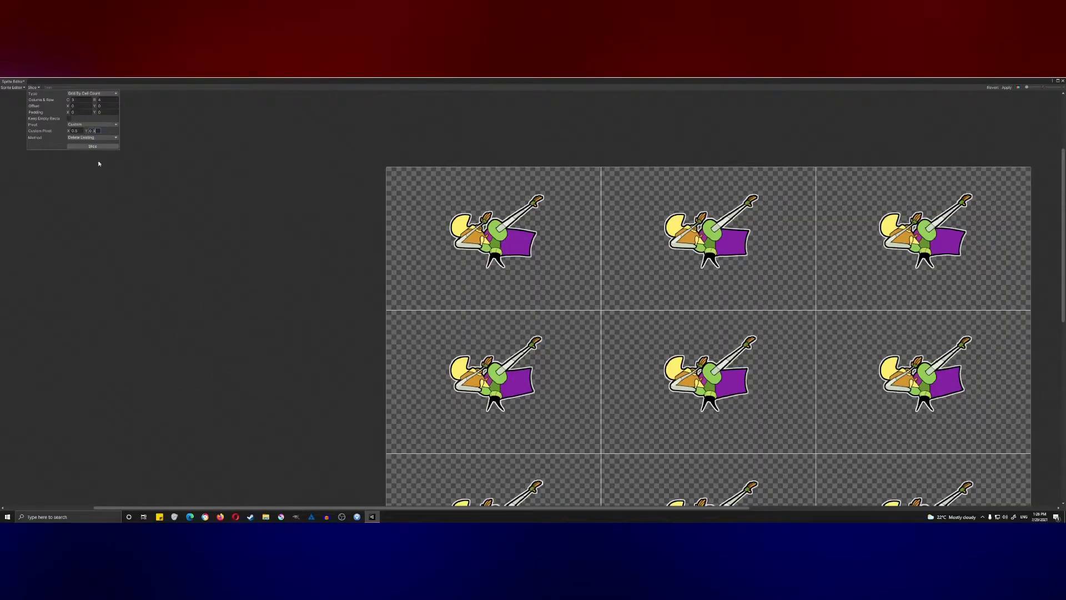
left_click(331, 191)
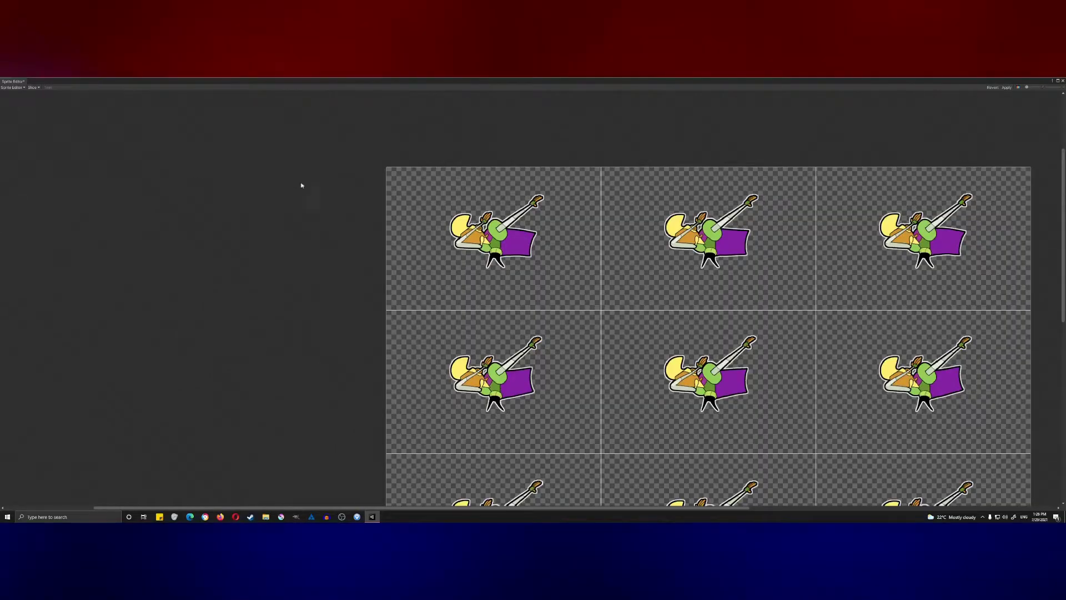
- Inspect the sliced cBro_Dab frames individually and close the Sprite Editor, saving the changes
left_click(494, 208)
left_click(705, 212)
left_click(889, 215)
left_click(902, 350)
left_click(706, 342)
left_click(509, 334)
scroll(321, 283, "down", 4)
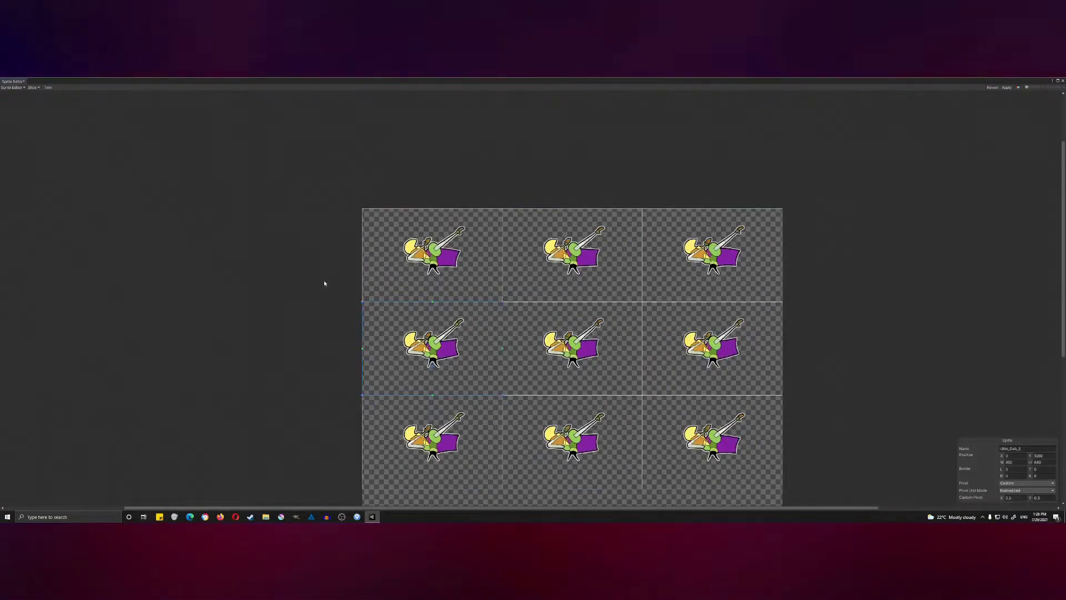
left_click(810, 290)
left_click(1063, 81)
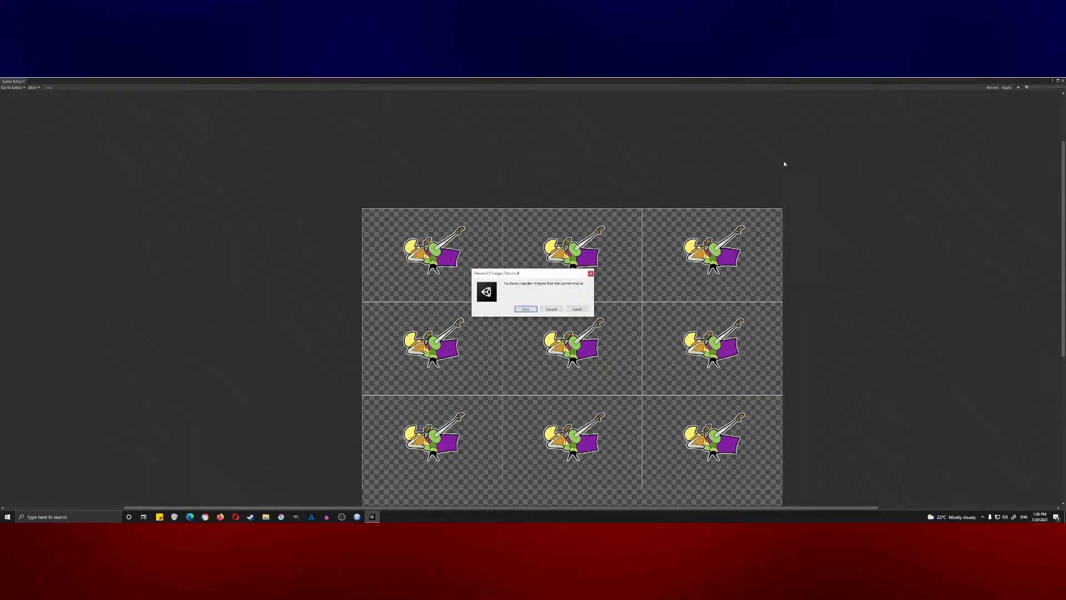
left_click(525, 309)
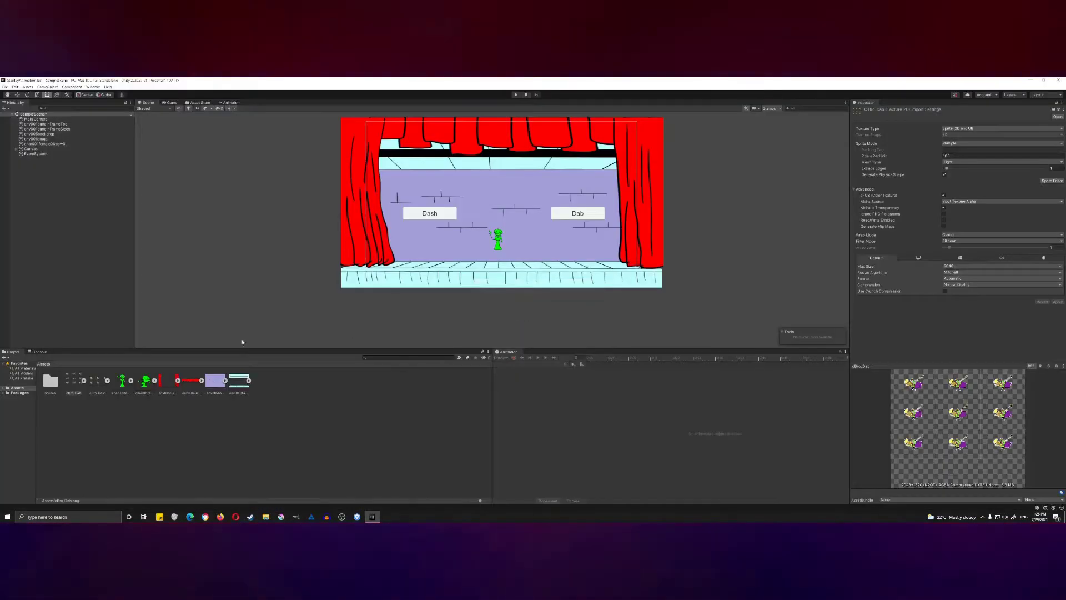
- Set the cBro_Dash texture's sprite mode to Multiple, applying the import settings and opening it in the Sprite Editor
left_click(103, 380)
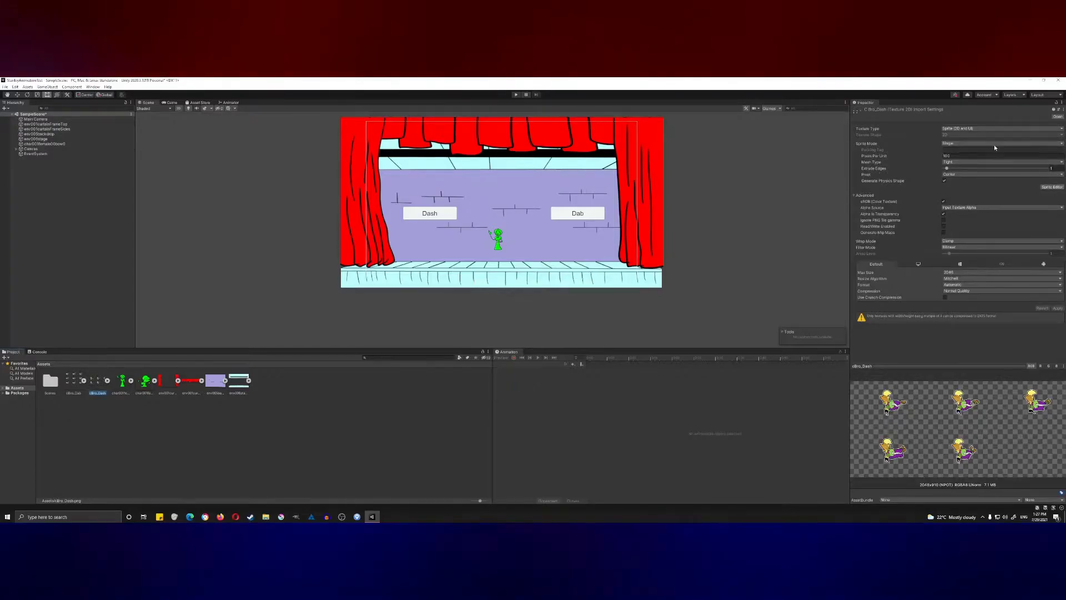
left_click(960, 157)
left_click(1051, 181)
left_click(552, 309)
- Slice the cBro_Dash sheet by cell count into 3 columns and 2 rows, then close the editor and save
left_click(34, 87)
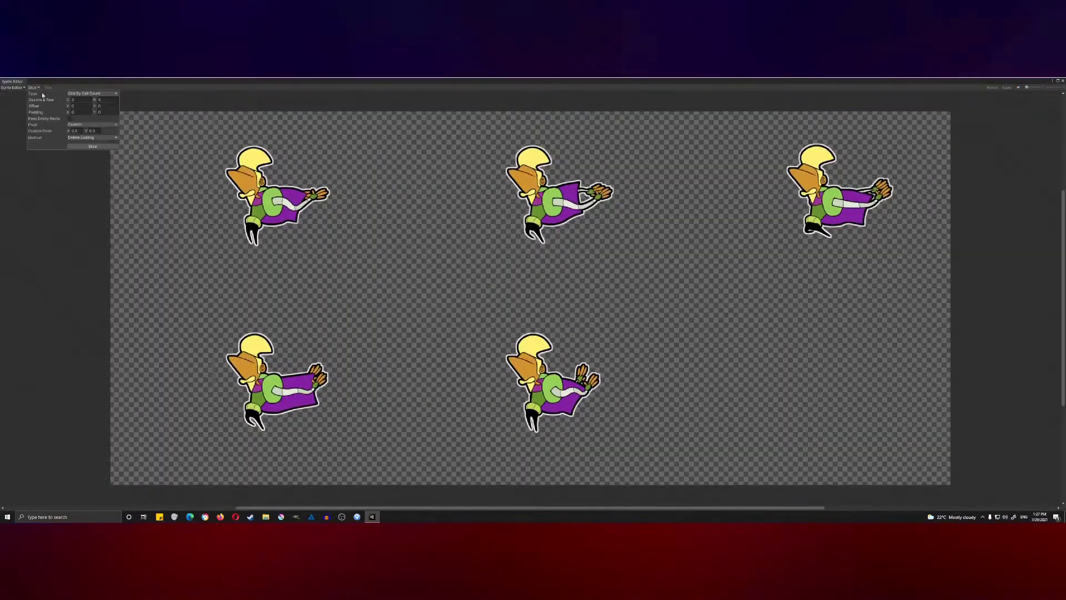
type("2")
left_click(83, 146)
left_click(342, 228)
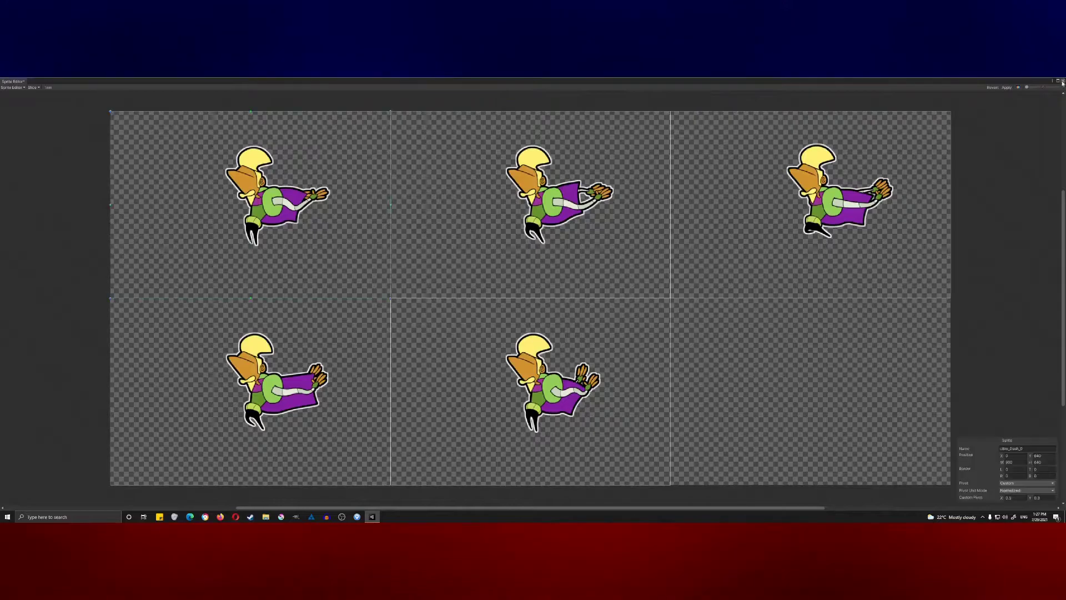
left_click(1061, 81)
left_click(523, 310)
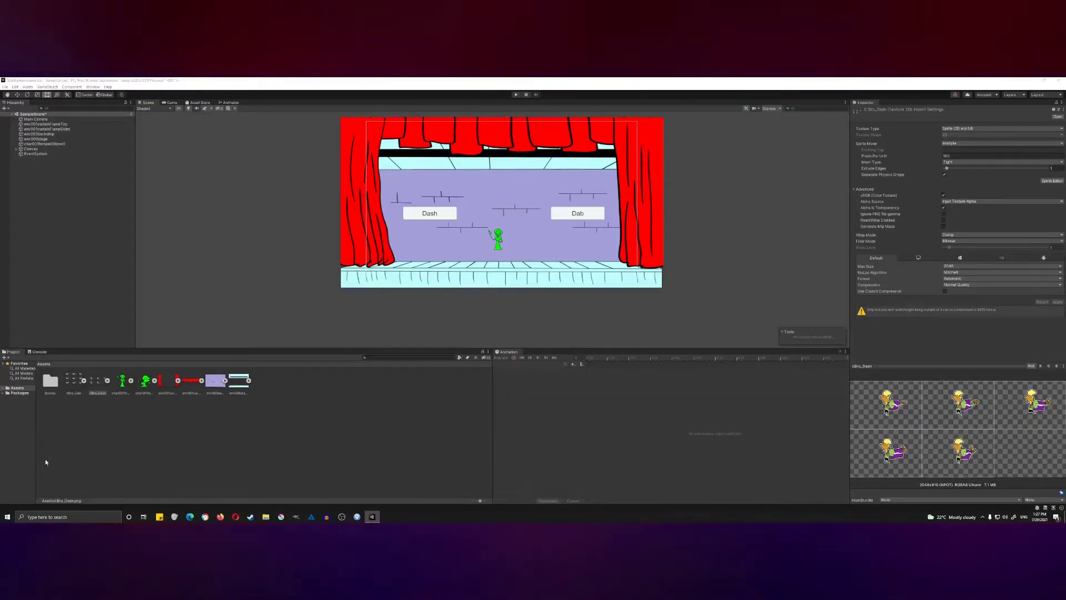
- Create animation clips named Dab and Dash by placing the cBro_Dab and cBro_Dash sprite sheets into the scene
left_click_drag(75, 383, 217, 241)
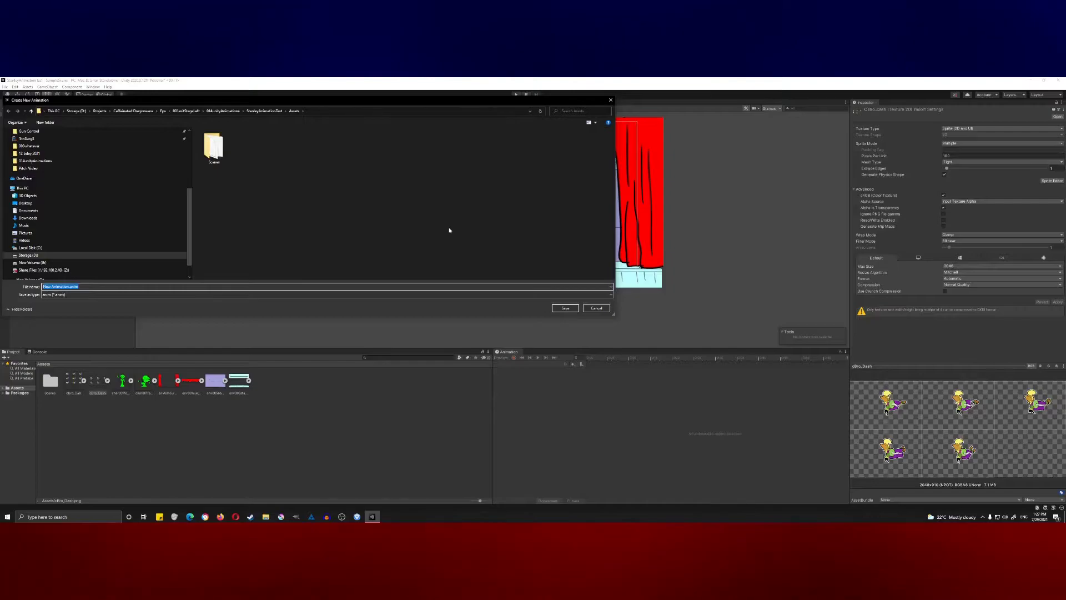
type("Dab")
key("Return")
mouse_move(121, 380)
left_mouse_down()
mouse_move(286, 227)
mouse_move(279, 254)
left_mouse_up()
type("Dash")
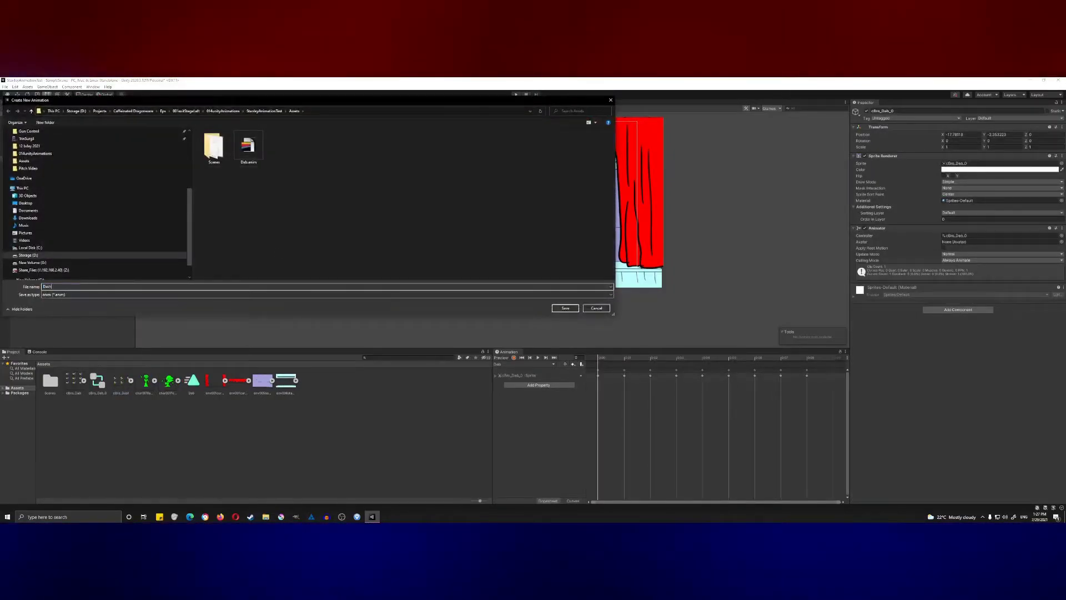
key("Return")
- Delete the two newly placed cBro sprite objects from the scene, keeping their animation assets
key("Delete")
left_click(217, 217)
key("Delete")
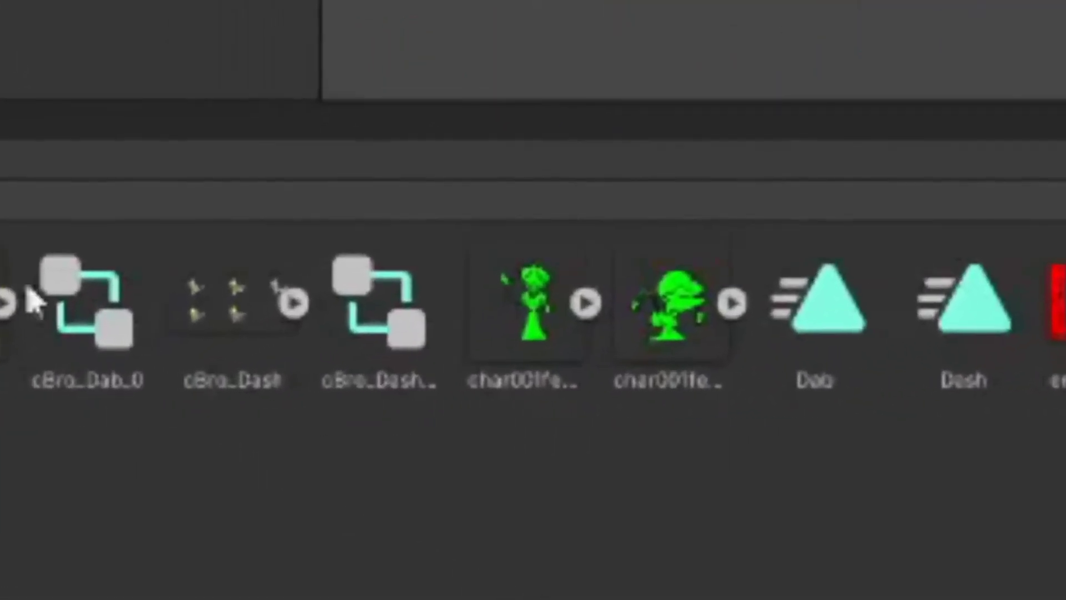
left_click(100, 383)
left_click(358, 364)
left_click(1012, 340)
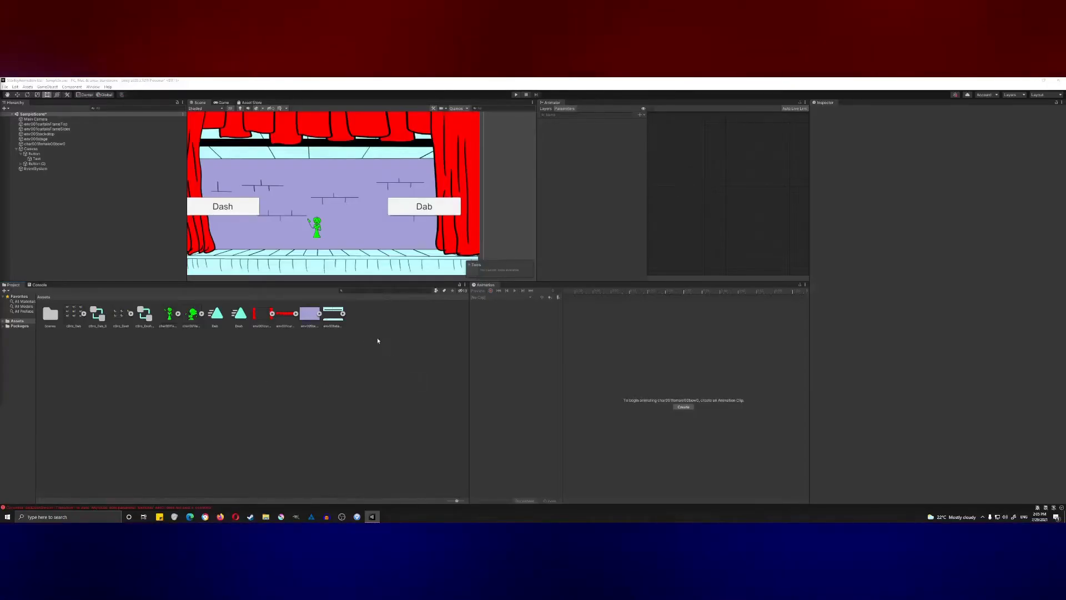
- Create an Animator Controller named DabDashSwitch in the Assets folder
right_click(372, 317)
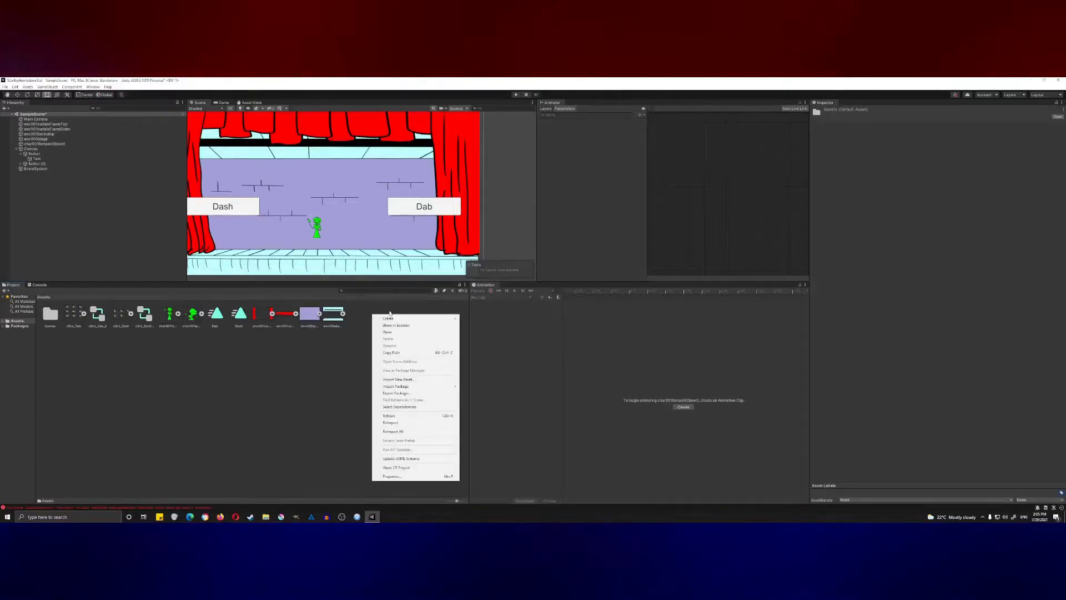
mouse_move(388, 318)
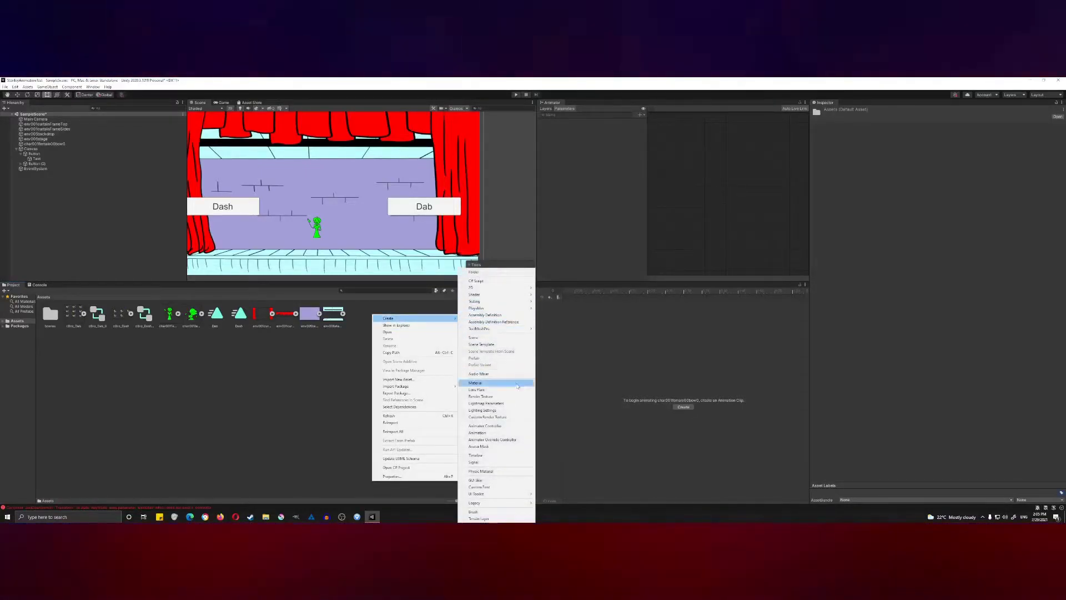
left_click(495, 426)
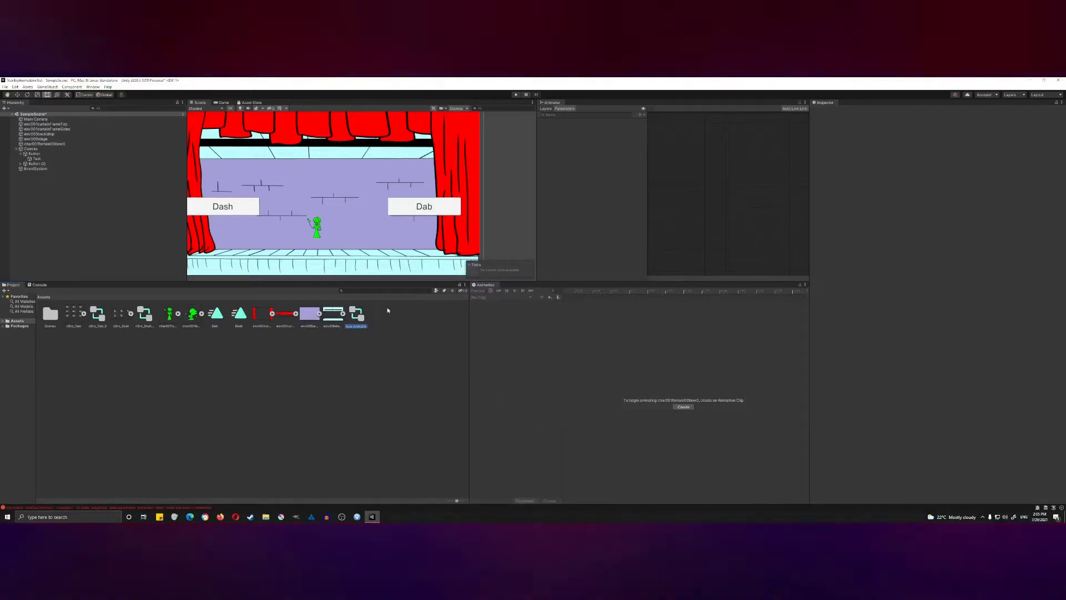
type("DabDashSwitch")
key("Return")
- Reposition the Any State and Entry nodes in the DabDashSwitch state graph to make room for states
scroll(669, 203, "up", 4)
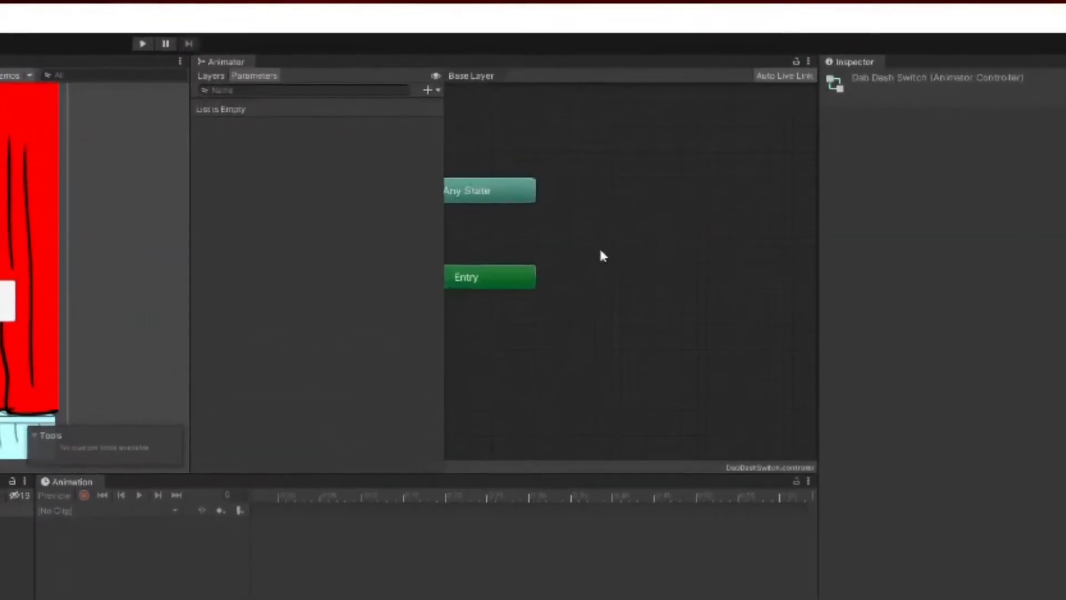
right_click(456, 233)
left_click(701, 139)
middle_click_drag(665, 256, 768, 255)
scroll(654, 248, "down", 5)
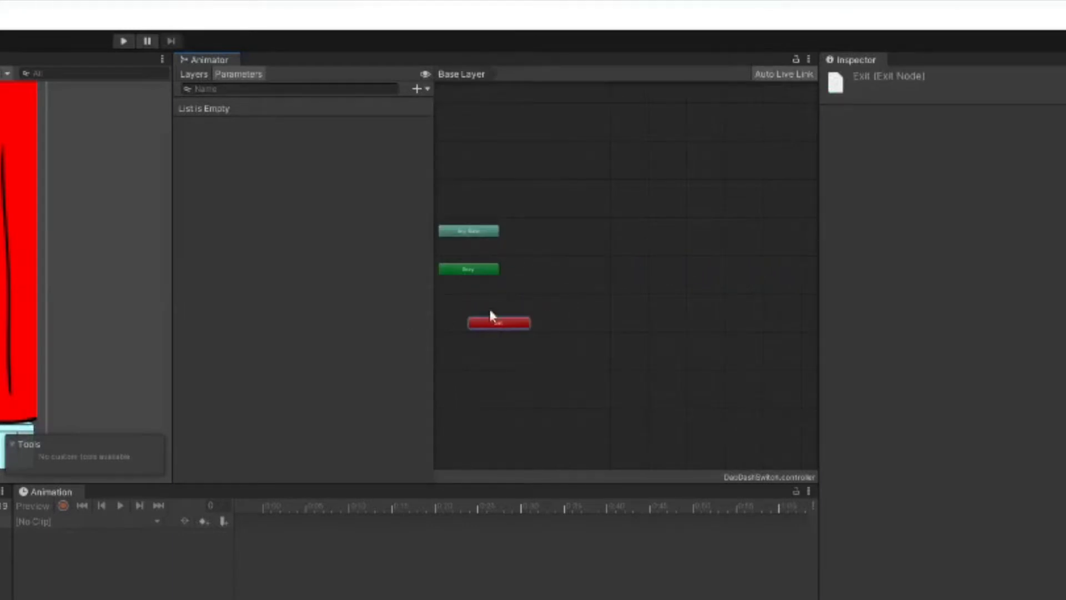
scroll(487, 300, "up", 2)
left_click(590, 254)
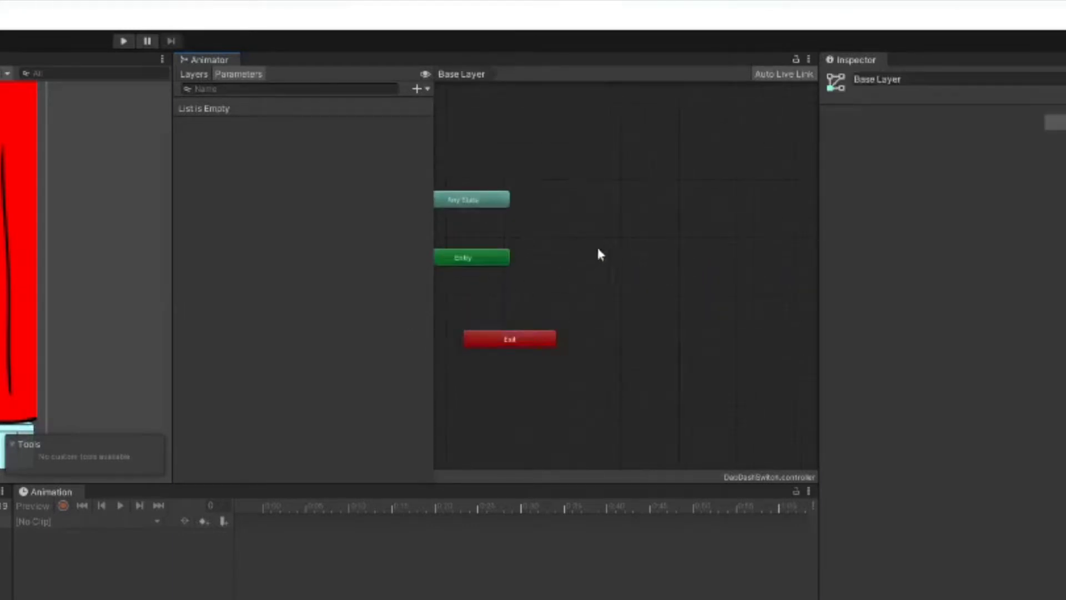
left_click_drag(489, 200, 592, 212)
left_click_drag(510, 258, 639, 265)
left_click(672, 228)
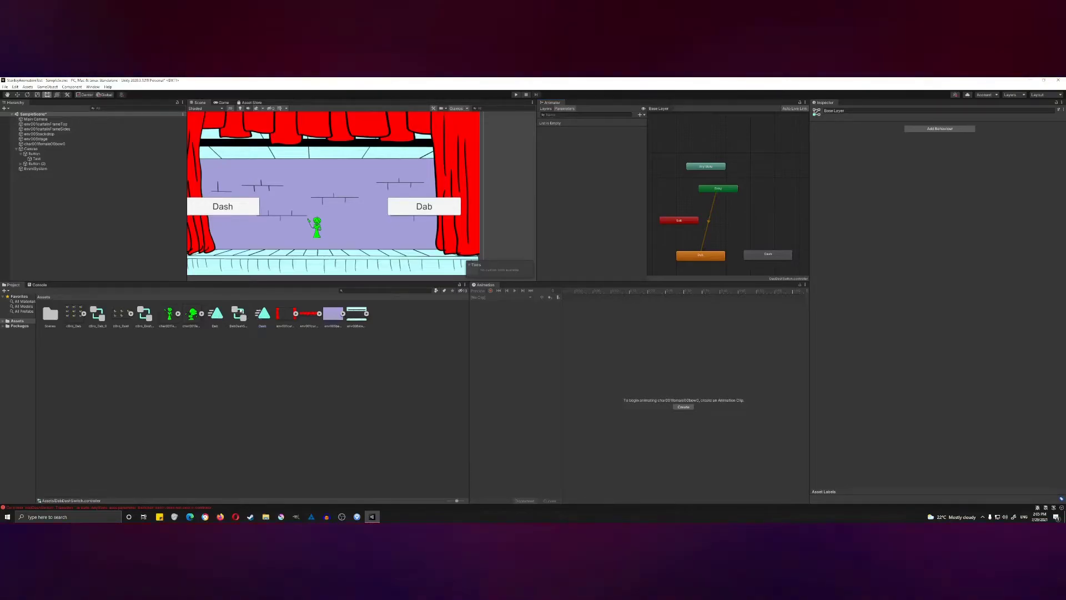
- Move the Any State node above the Dash state and make a transition from Any State to Dash
left_click(215, 315)
left_click(238, 314)
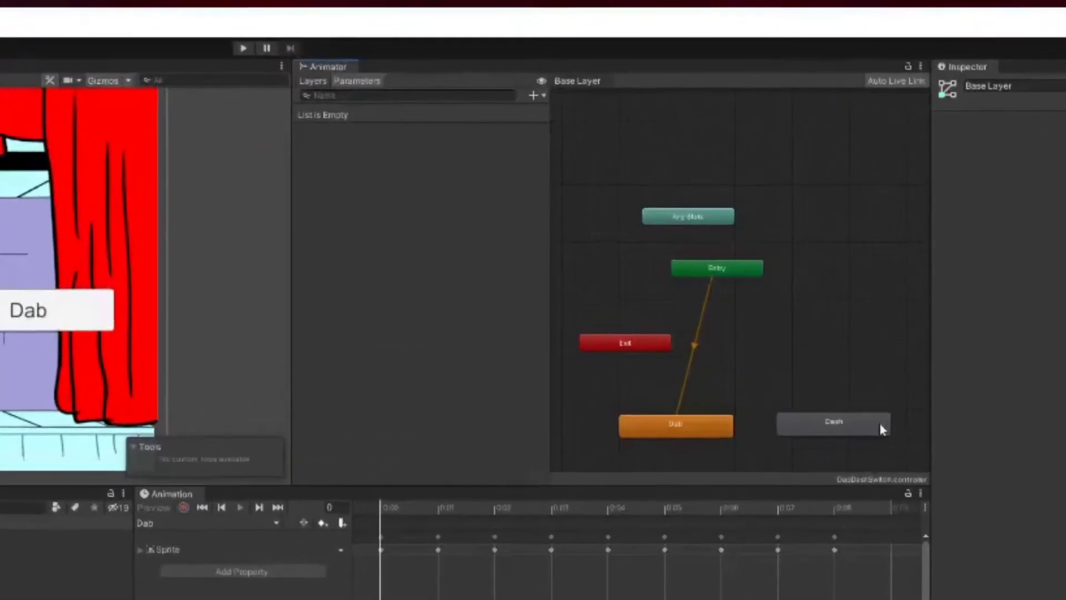
left_click_drag(678, 215, 801, 329)
right_click(801, 328)
left_click(837, 350)
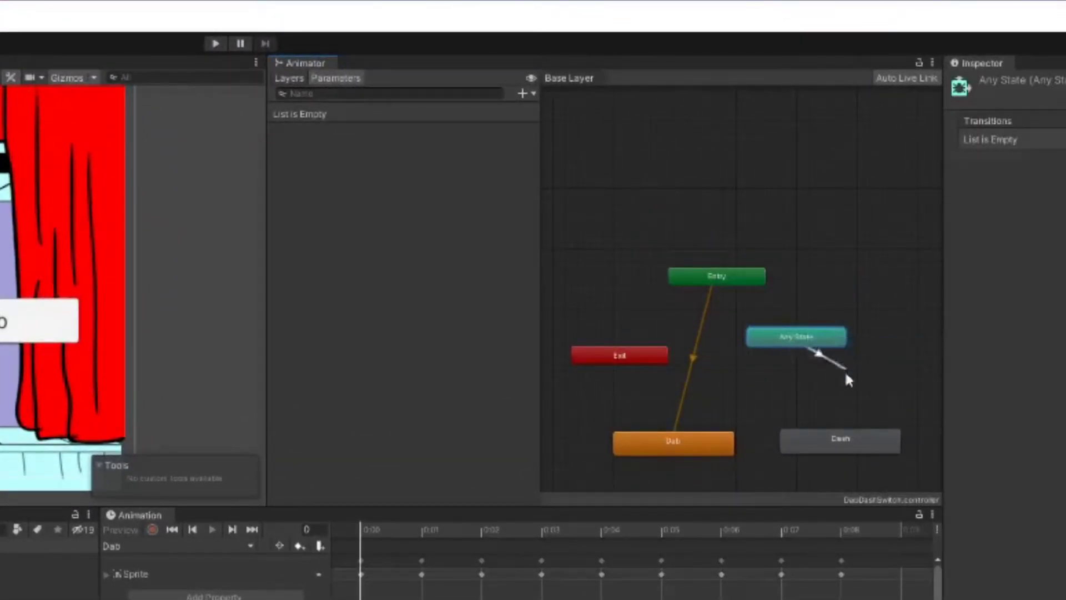
left_click(863, 446)
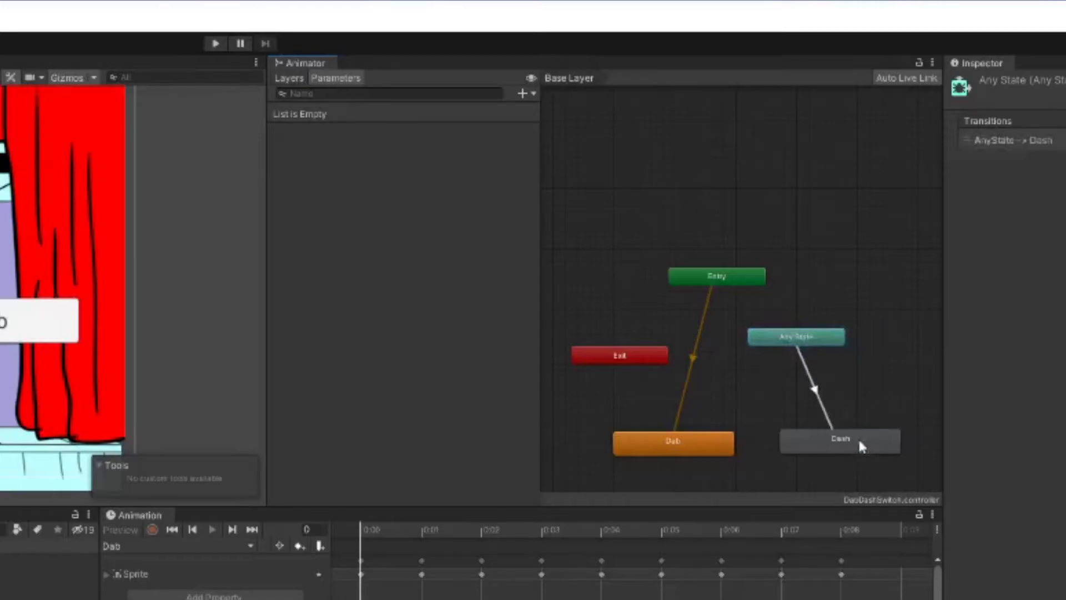
- Make a transition from Any State to the Dab state
right_click(804, 339)
left_click(853, 347)
left_click(707, 441)
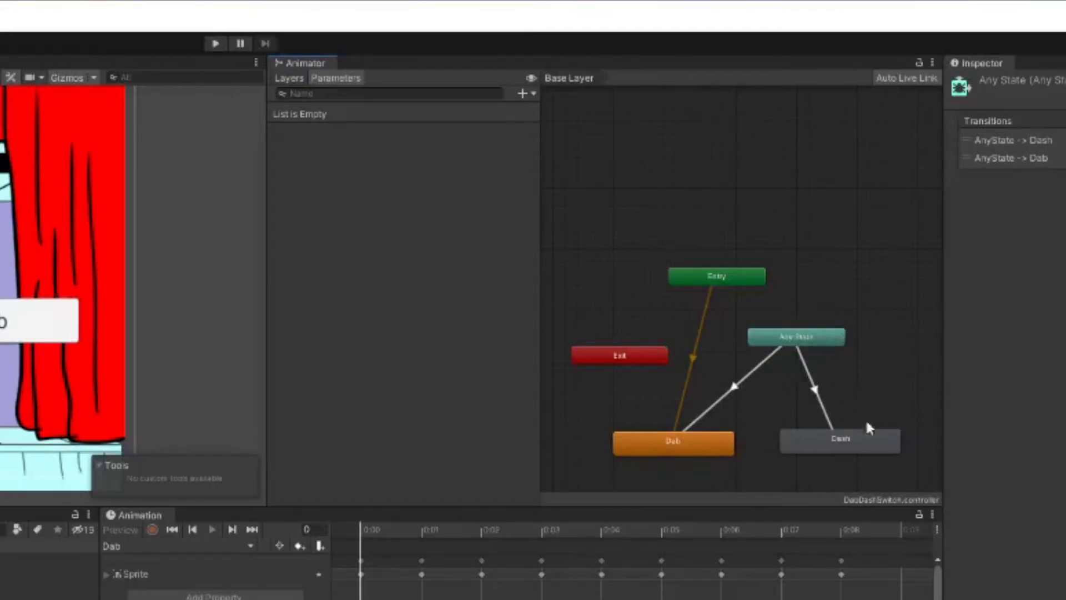
- Turn off Has Exit Time on the Any State to Dash transition and set its transition duration to 0
left_click(800, 390)
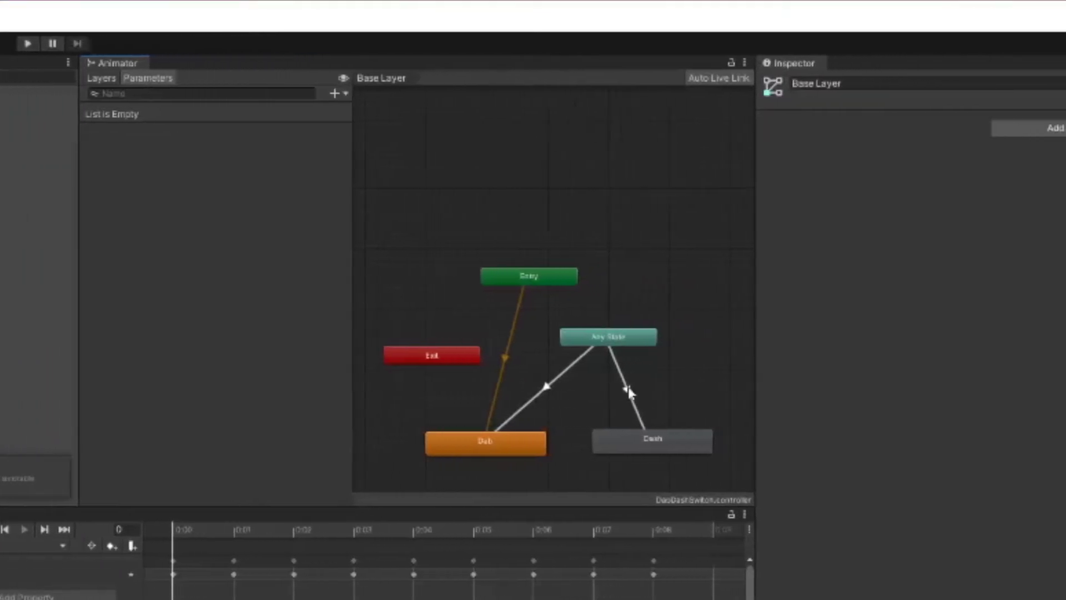
left_click(296, 397)
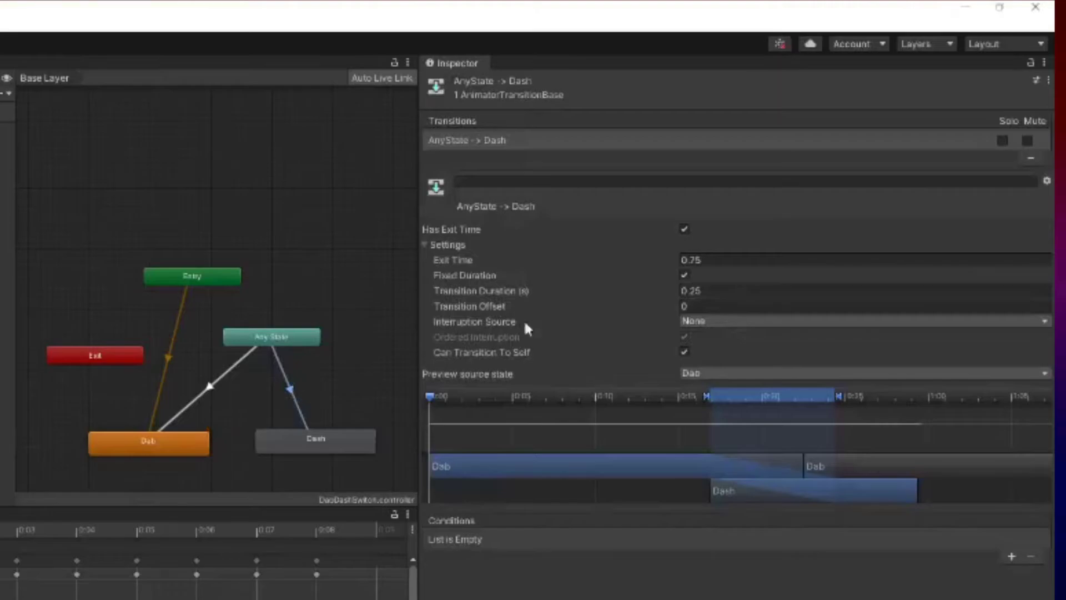
left_click(685, 229)
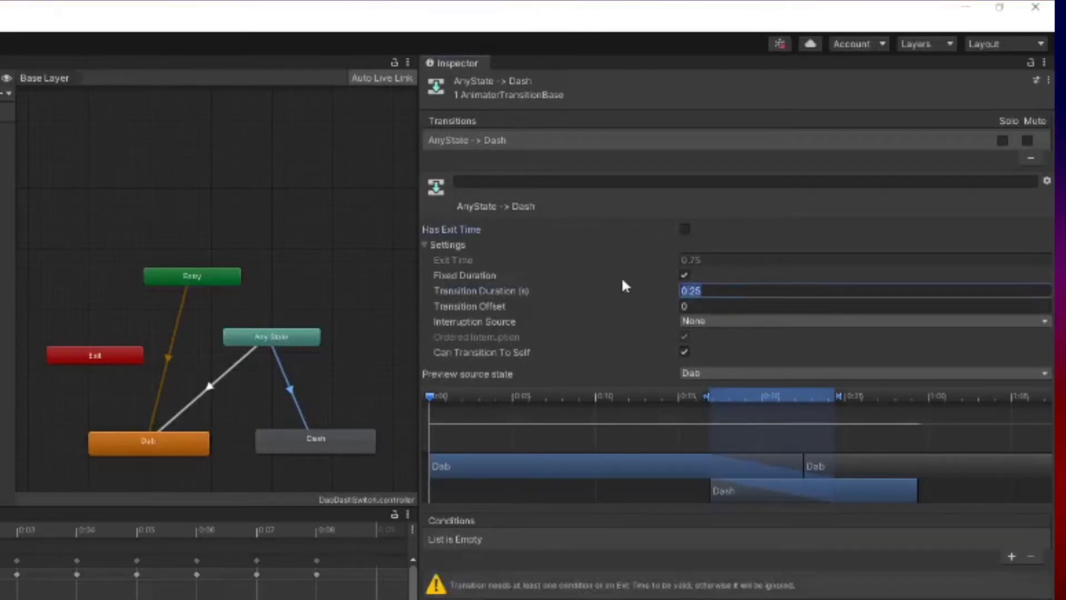
type("0")
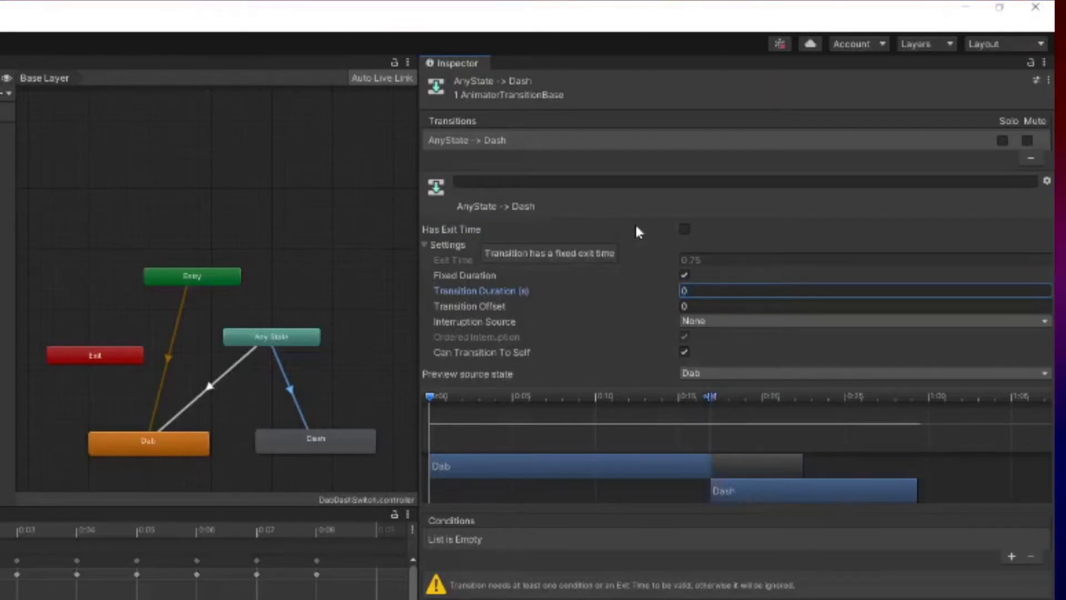
- Turn off Has Exit Time on the Any State to Dab transition and set its transition duration to 0
left_click(230, 363)
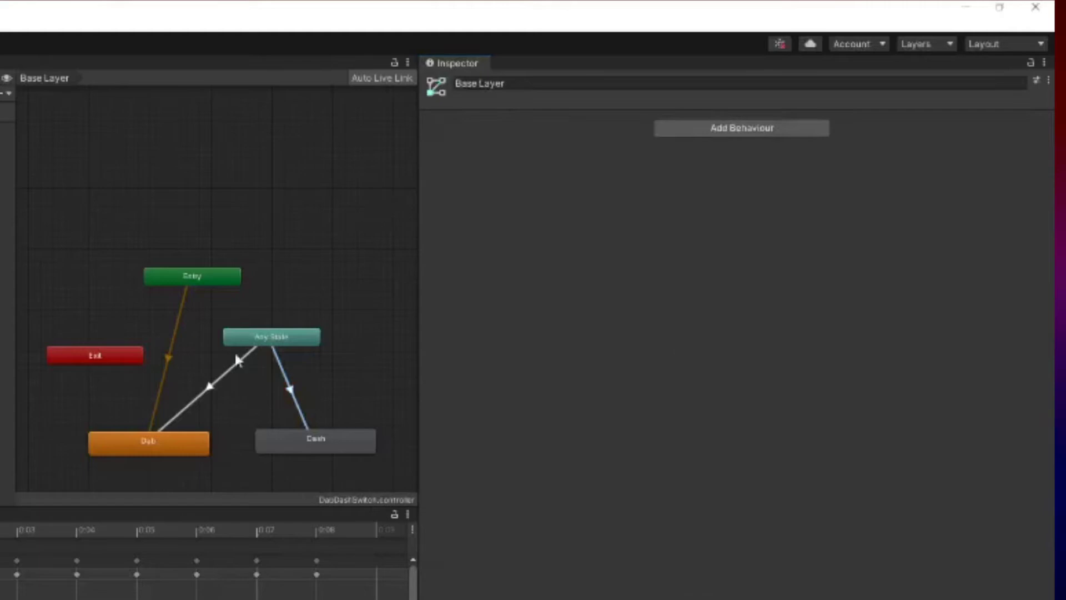
left_click(213, 392)
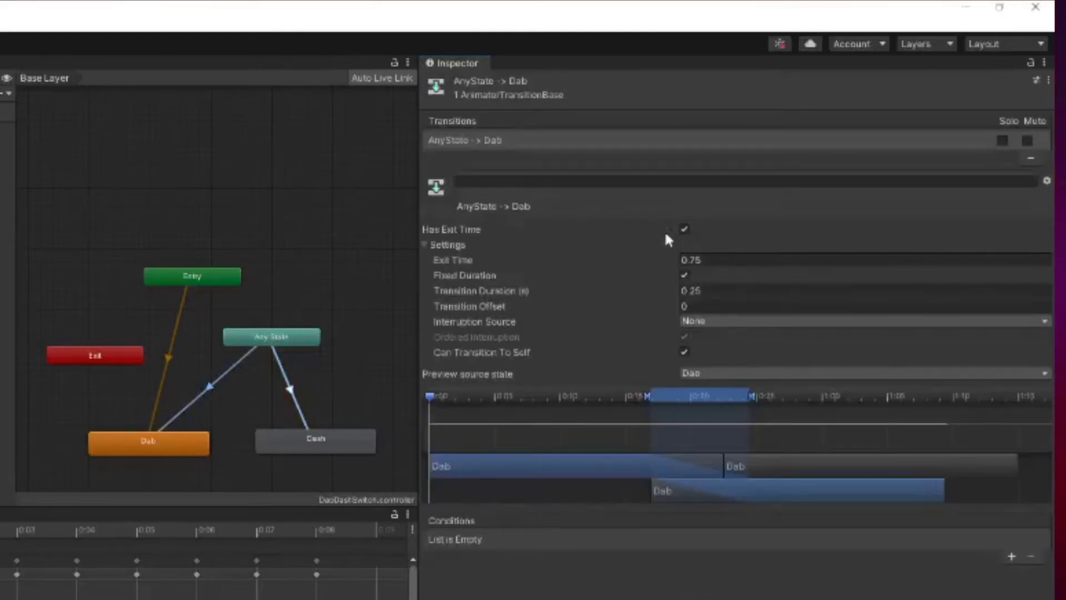
left_click(684, 229)
left_click(554, 288)
type("0")
left_click(351, 255)
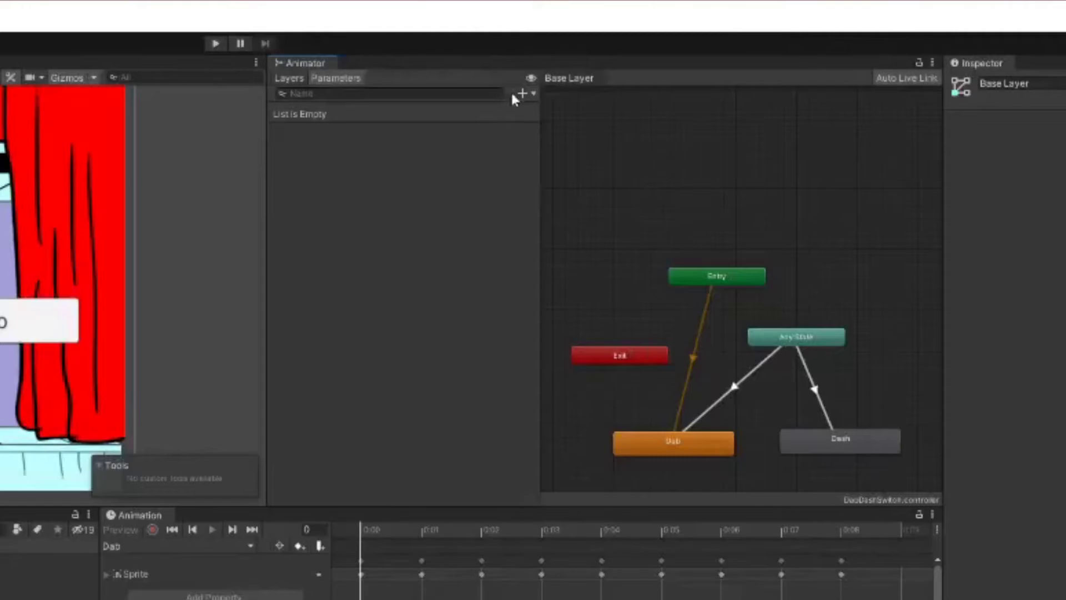
left_click(290, 78)
left_click(331, 78)
left_click(294, 78)
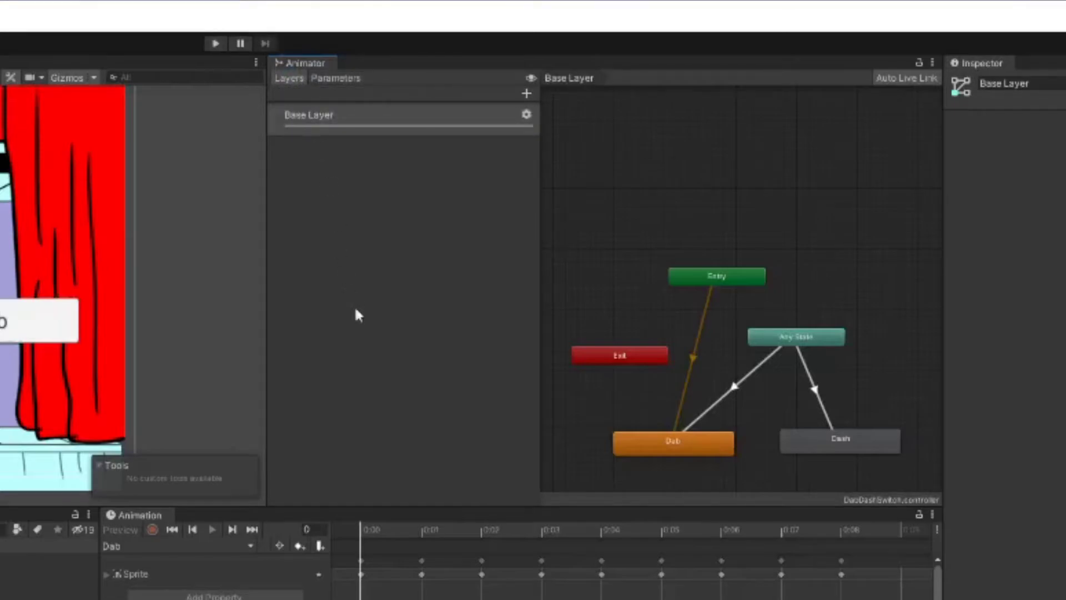
left_click(334, 79)
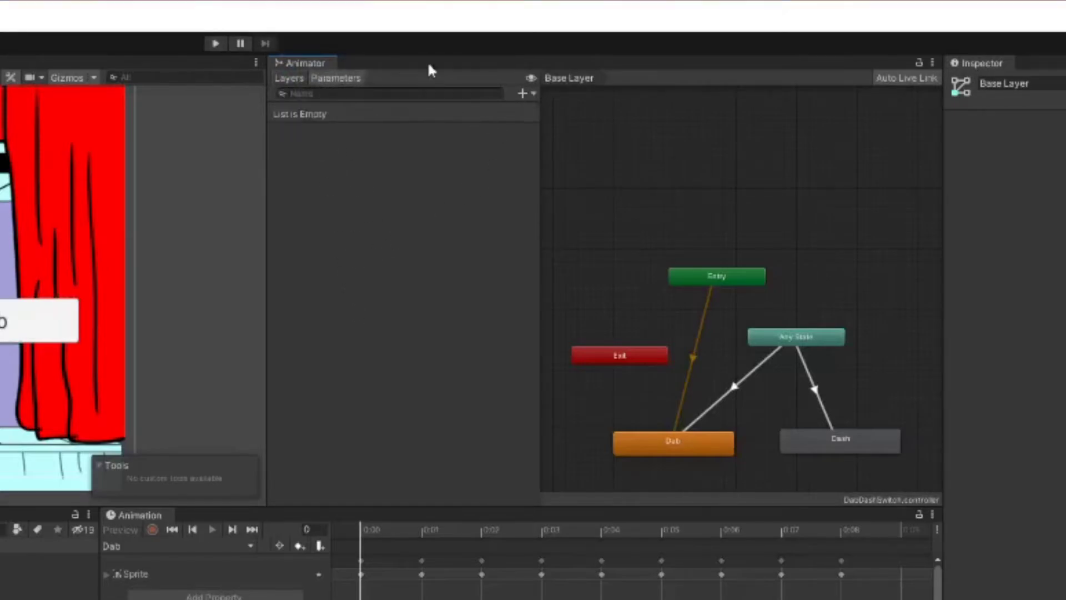
- Add two trigger parameters to the DabDashSwitch controller, named dabtrig and dashtrig
left_click(532, 93)
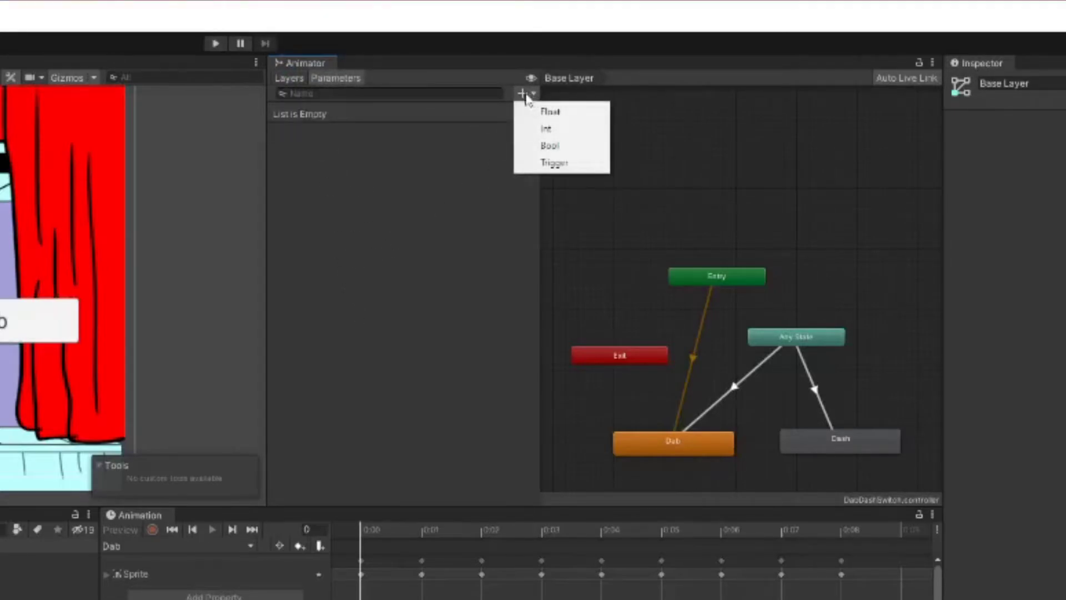
left_click(577, 163)
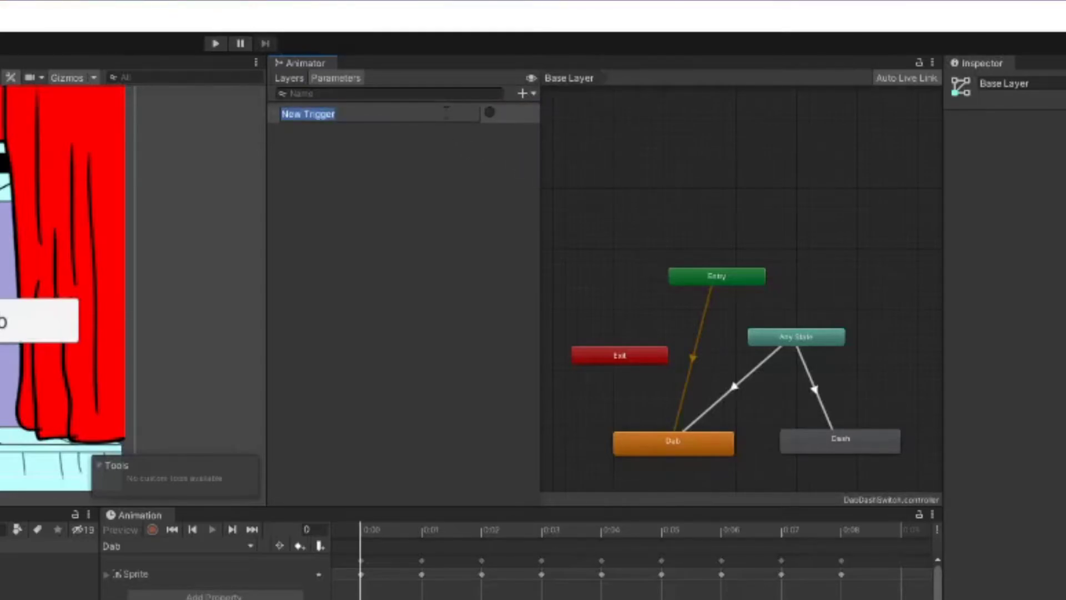
type("dabtrig")
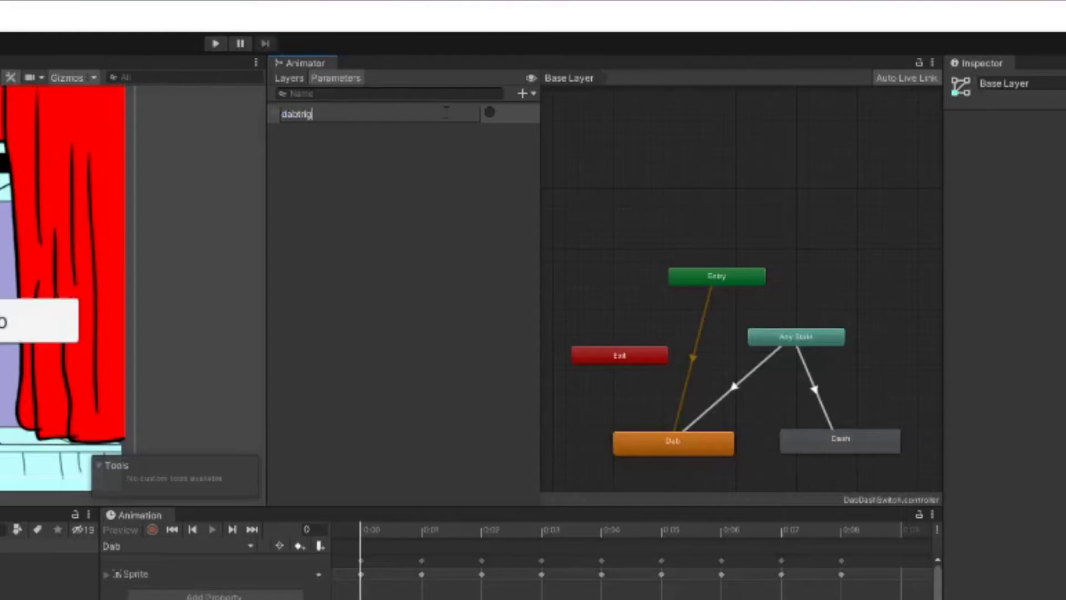
key("Return")
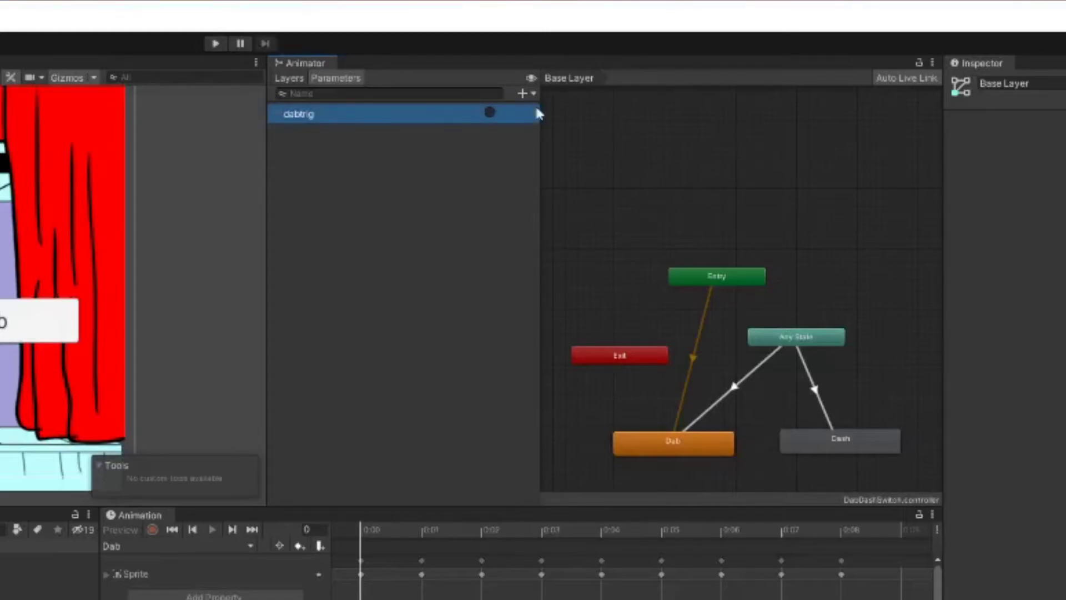
left_click(522, 93)
left_click(575, 163)
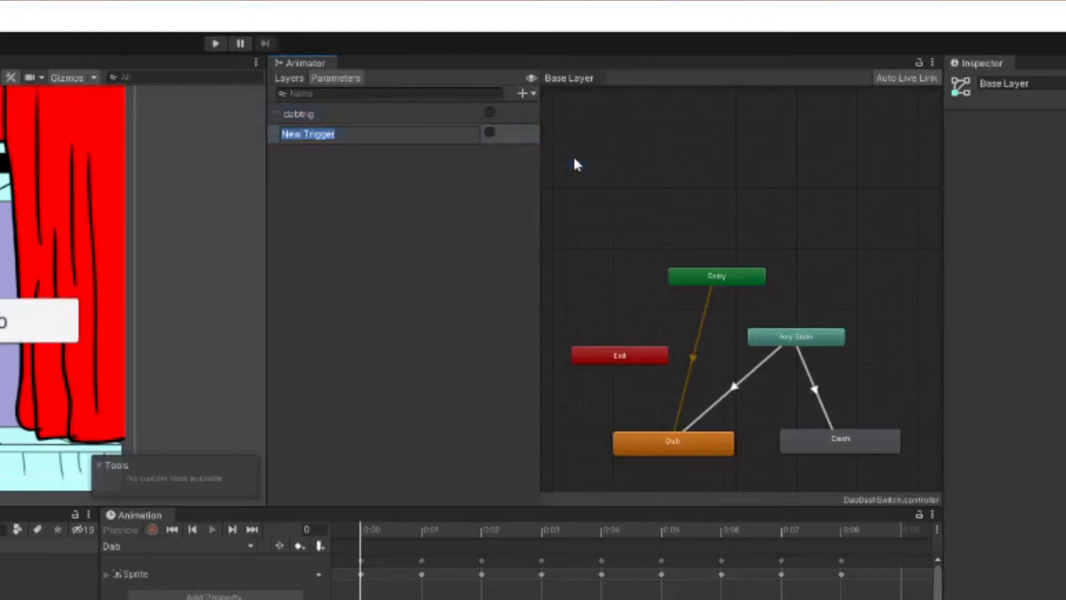
type("dashtrig")
key("Return")
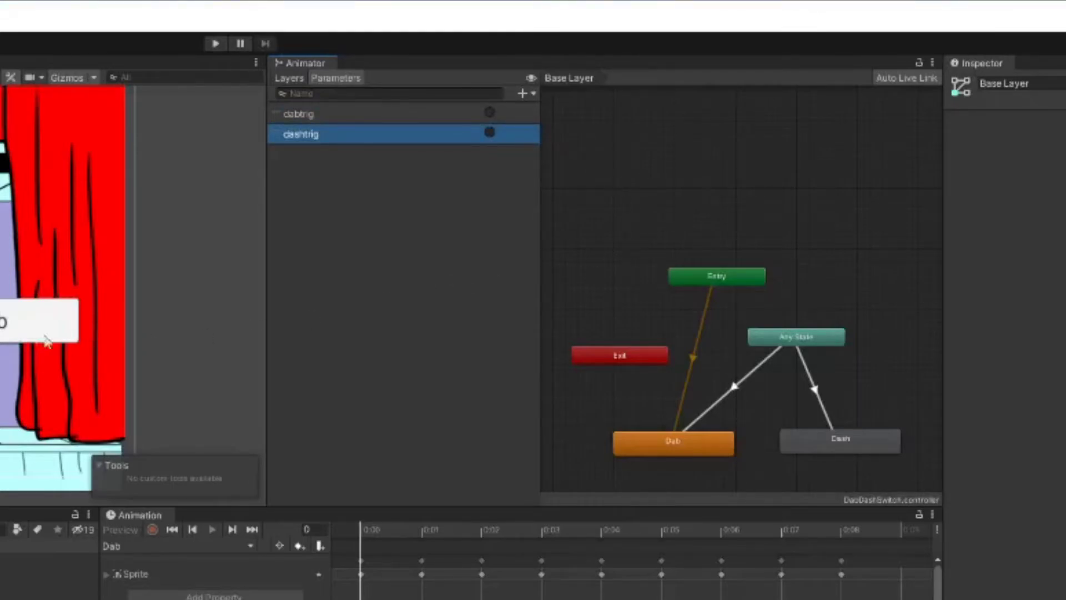
- Add a condition to the Any State to Dash transition that uses the dashtrig trigger
left_click(8, 325)
left_click(664, 243)
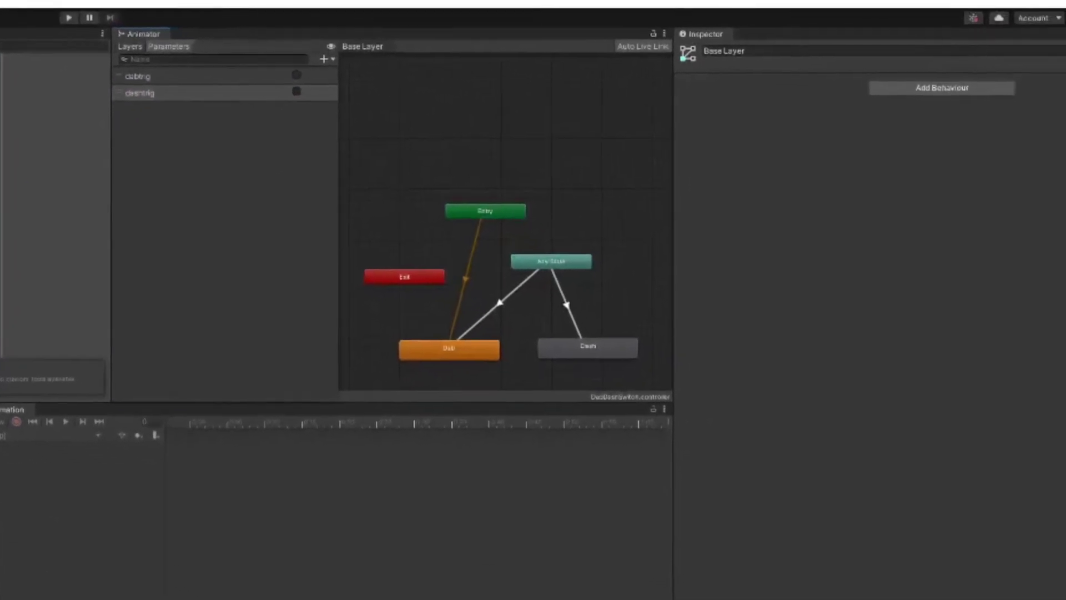
left_click(481, 279)
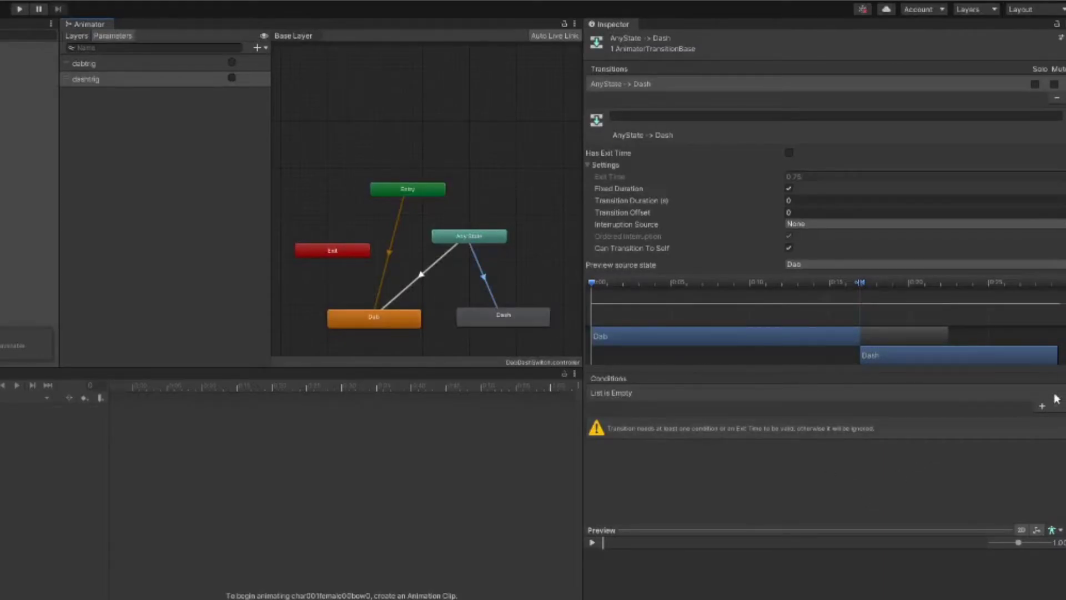
left_click(1043, 406)
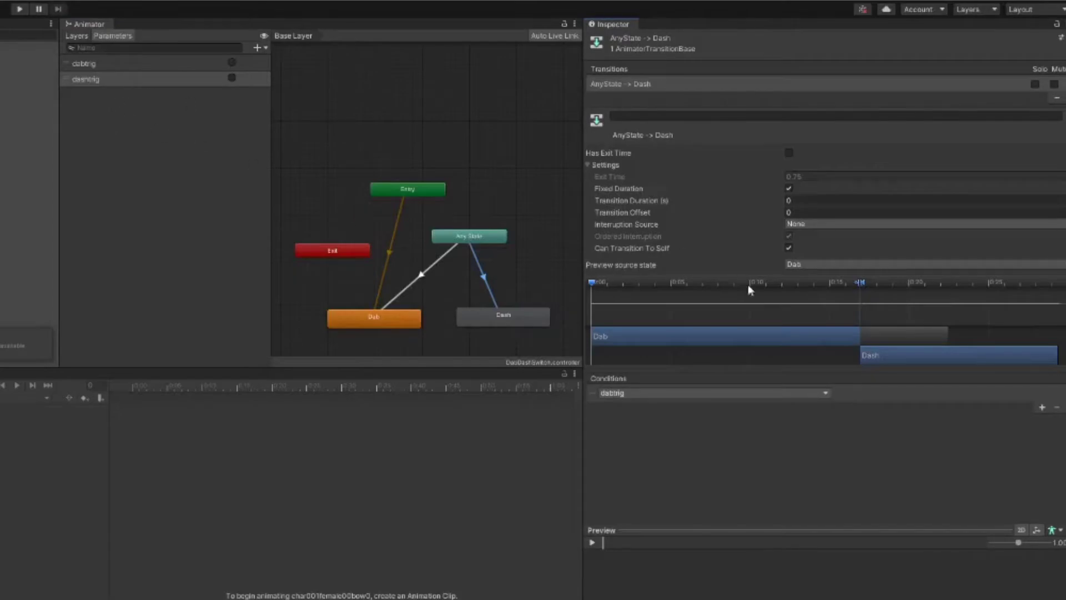
left_click(697, 394)
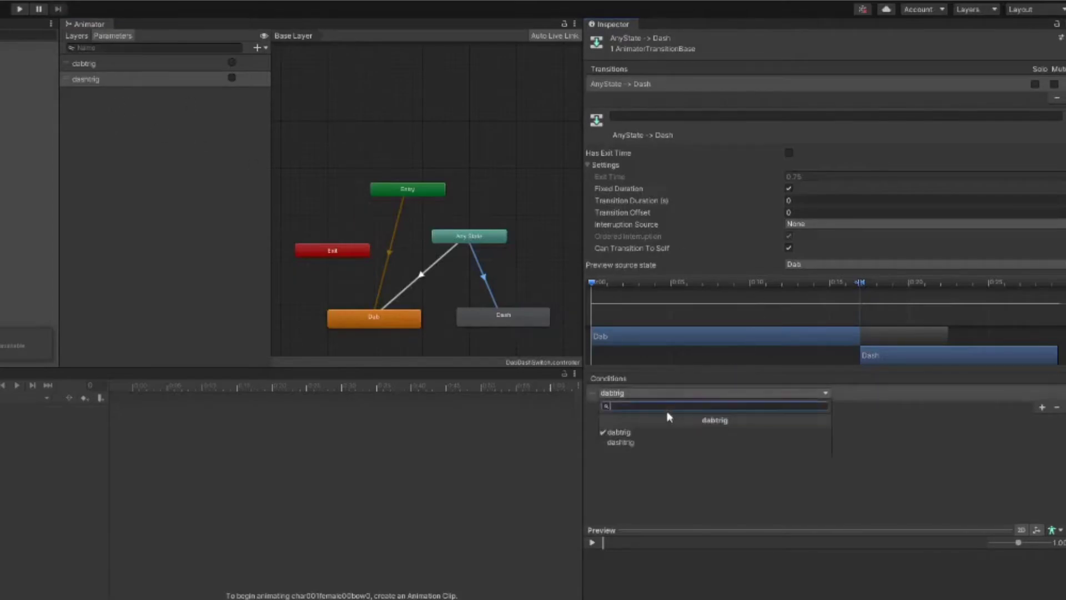
left_click(645, 443)
- Add a condition to the Any State to Dab transition that uses the dabtrig trigger
left_click(496, 269)
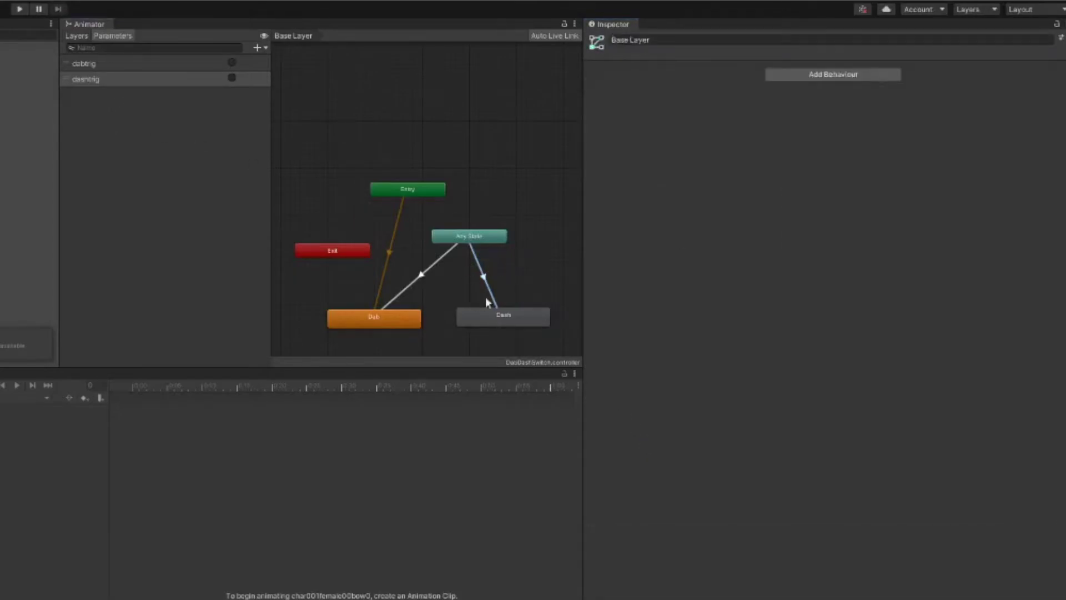
left_click(512, 322)
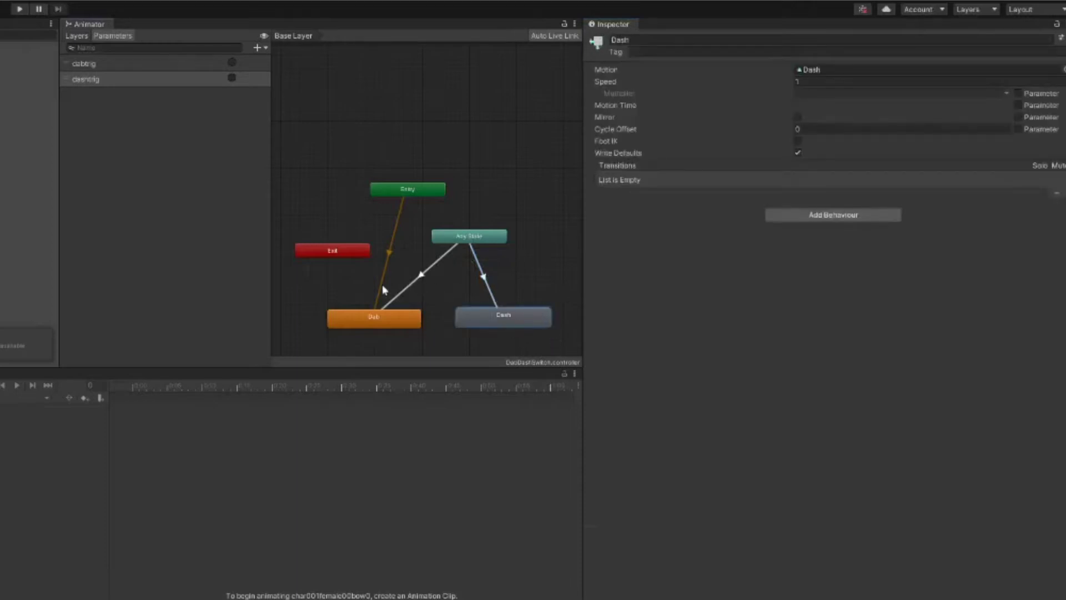
left_click(414, 285)
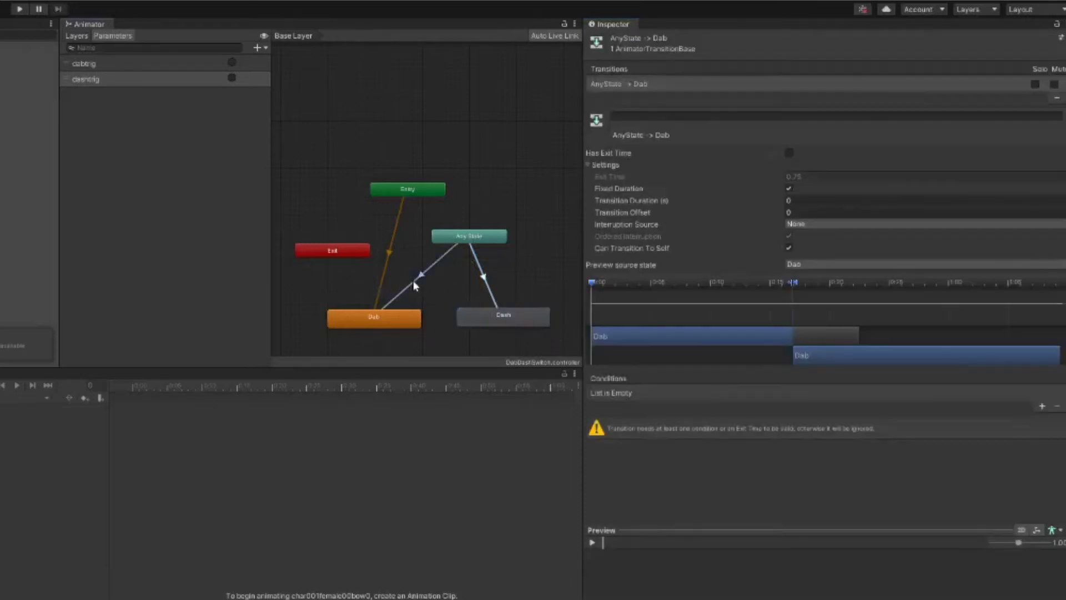
left_click(1042, 410)
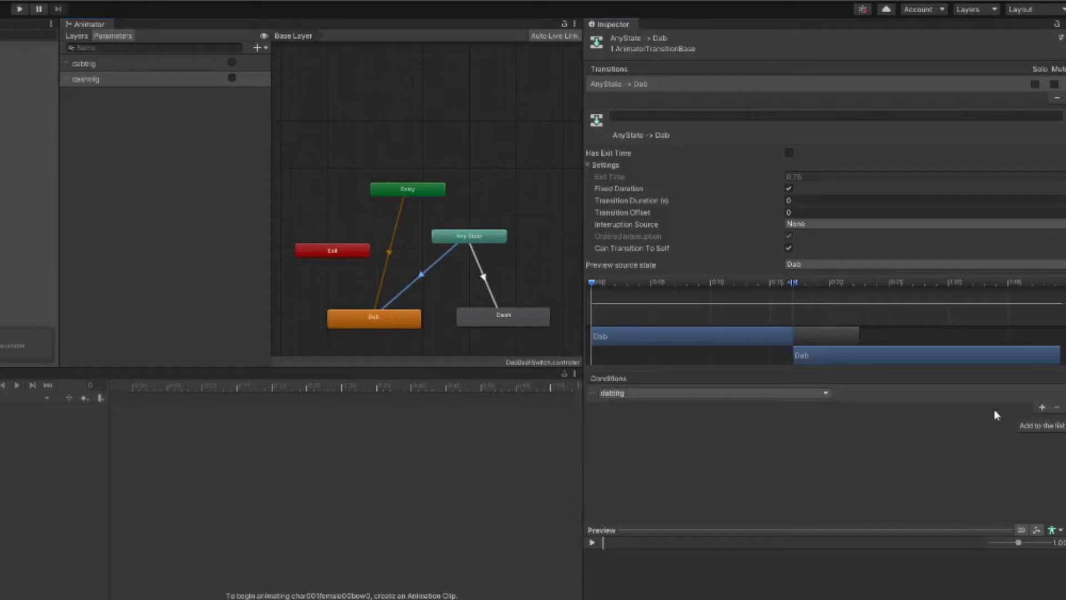
left_click(627, 395)
left_click(619, 436)
left_click(515, 194)
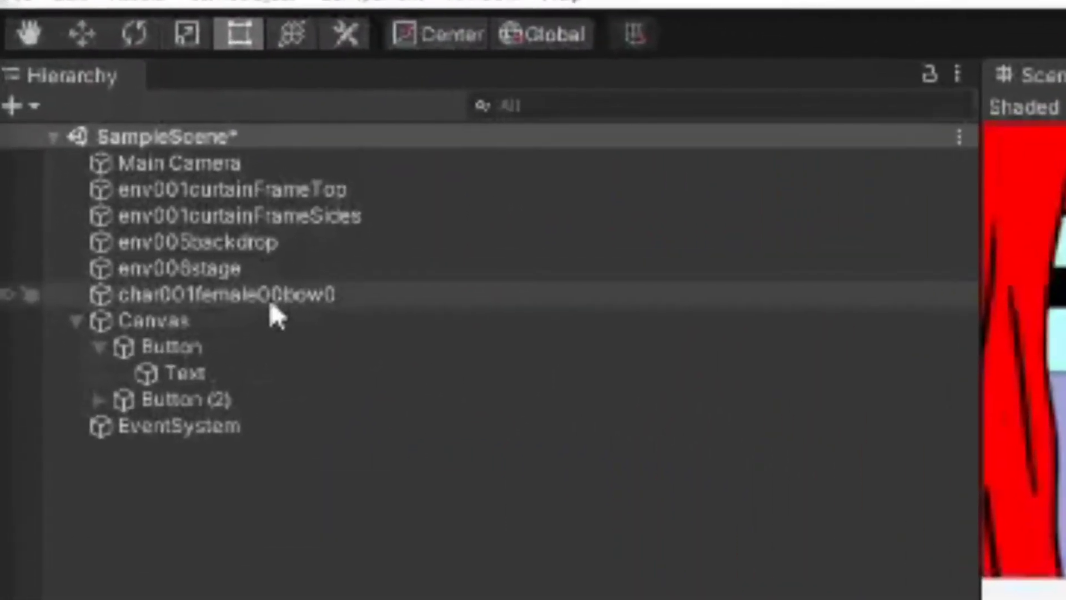
- Assign the DabDashSwitch controller to the Animator component of the char001female00bow0 character
left_click(271, 305)
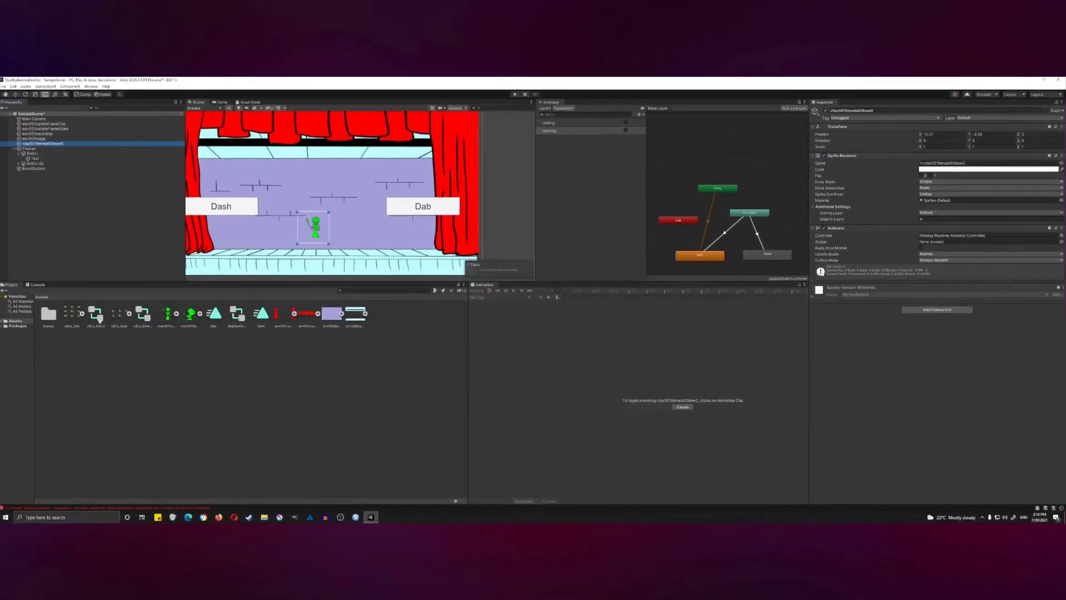
mouse_move(236, 316)
left_mouse_down()
mouse_move(922, 300)
mouse_move(956, 278)
mouse_move(961, 236)
left_mouse_up()
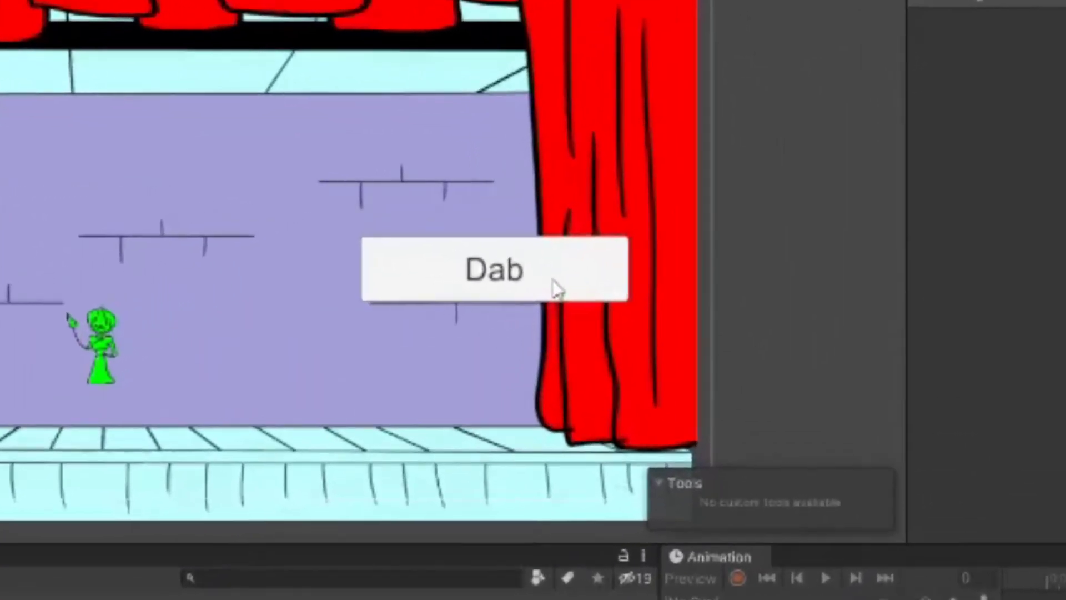
- Add an On Click event to the Dab button that targets char001female00bow0 and calls Animator SetTrigger (string)
left_click(439, 209)
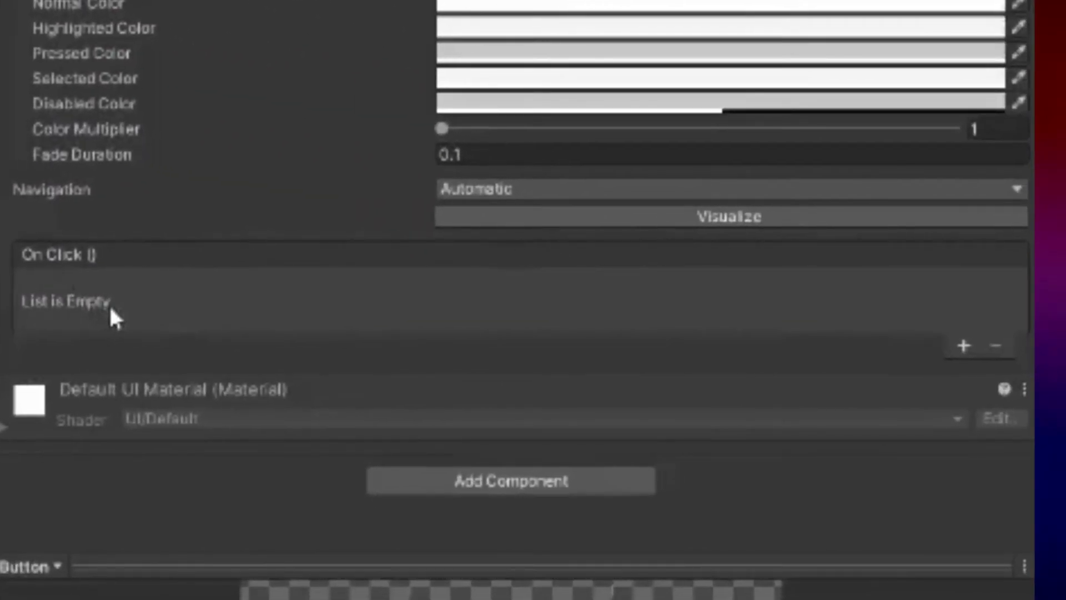
left_click(964, 346)
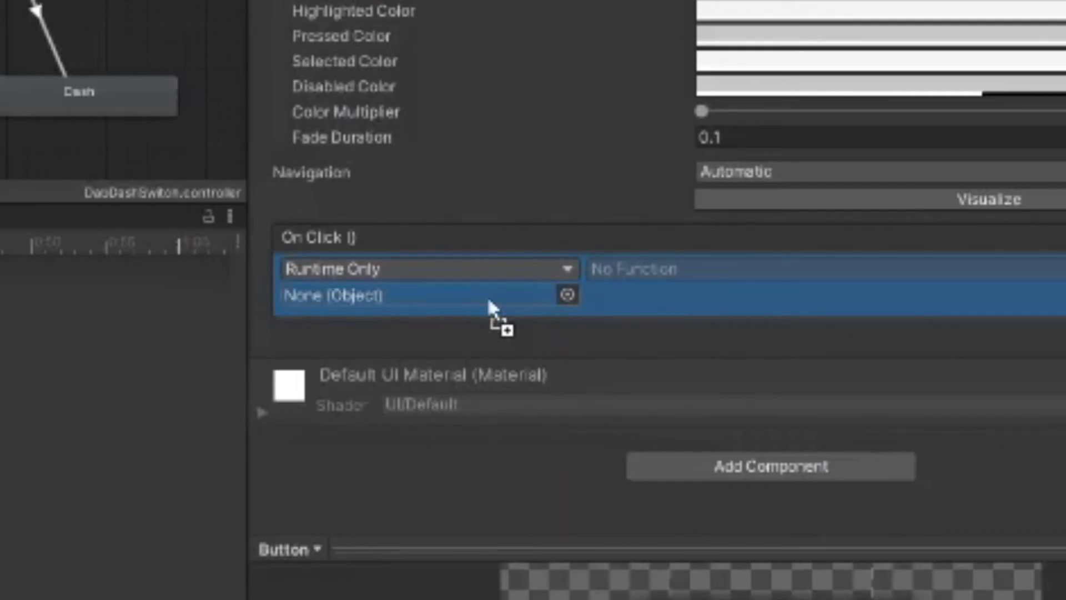
left_click_drag(489, 302, 490, 303)
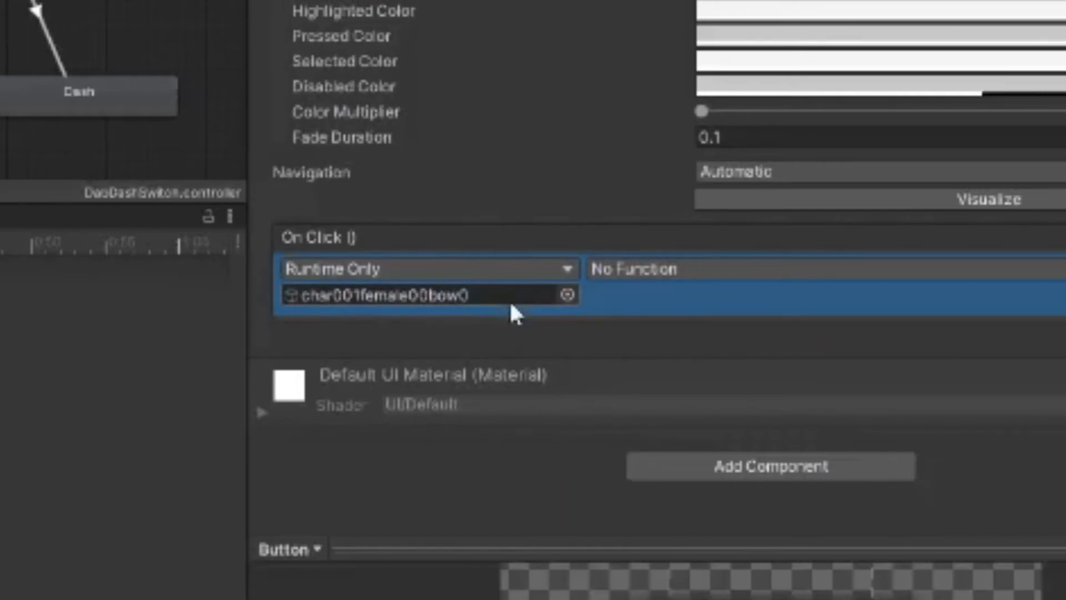
left_click(768, 269)
mouse_move(720, 399)
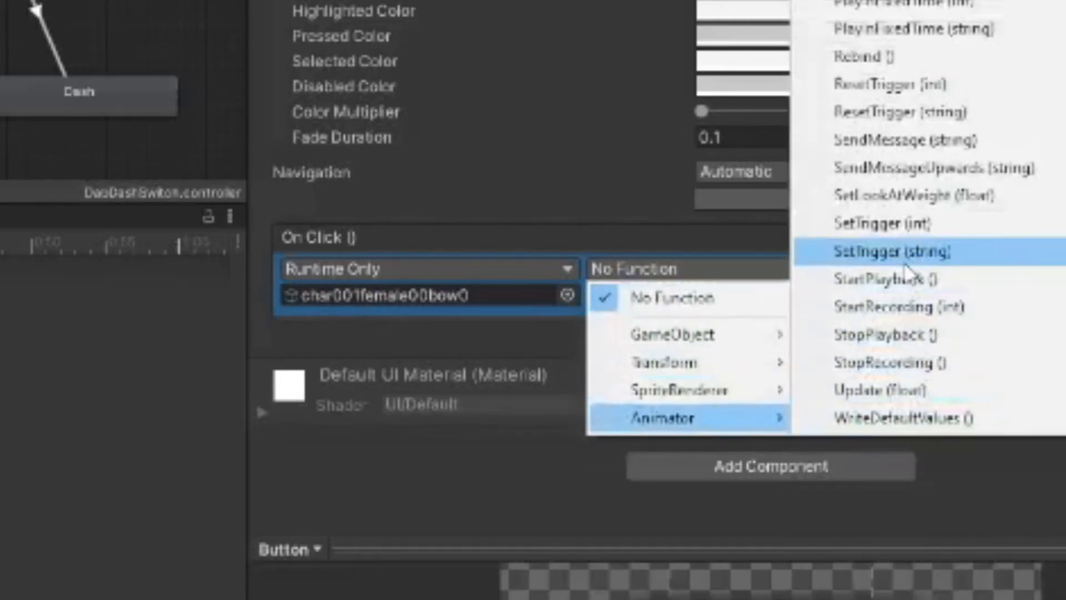
left_click(905, 260)
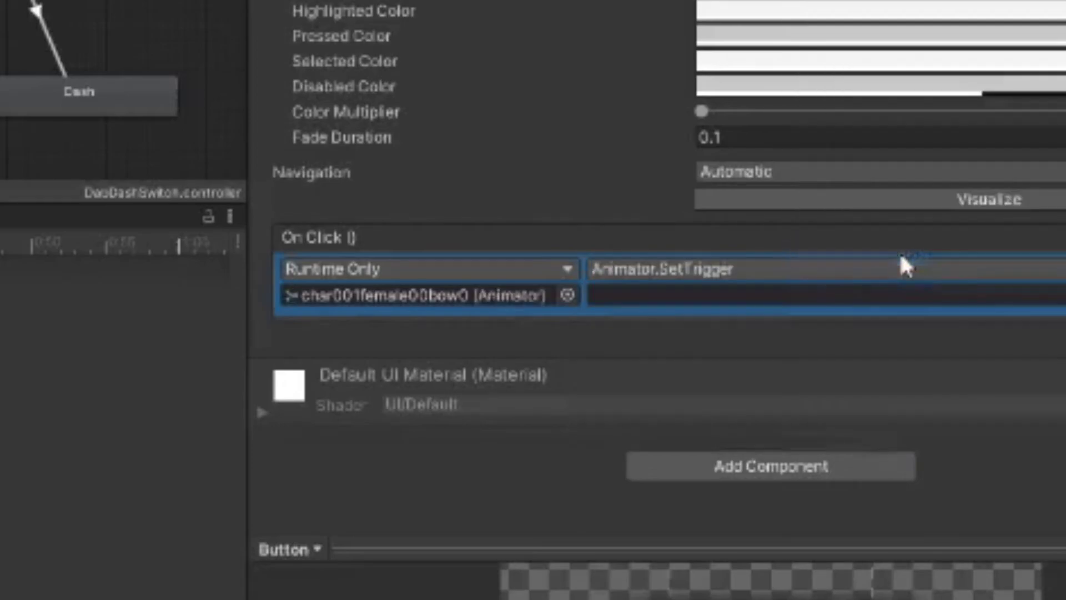
- Try to enter dashtrig as the trigger name in the Dab button's On Click event
left_click(639, 295)
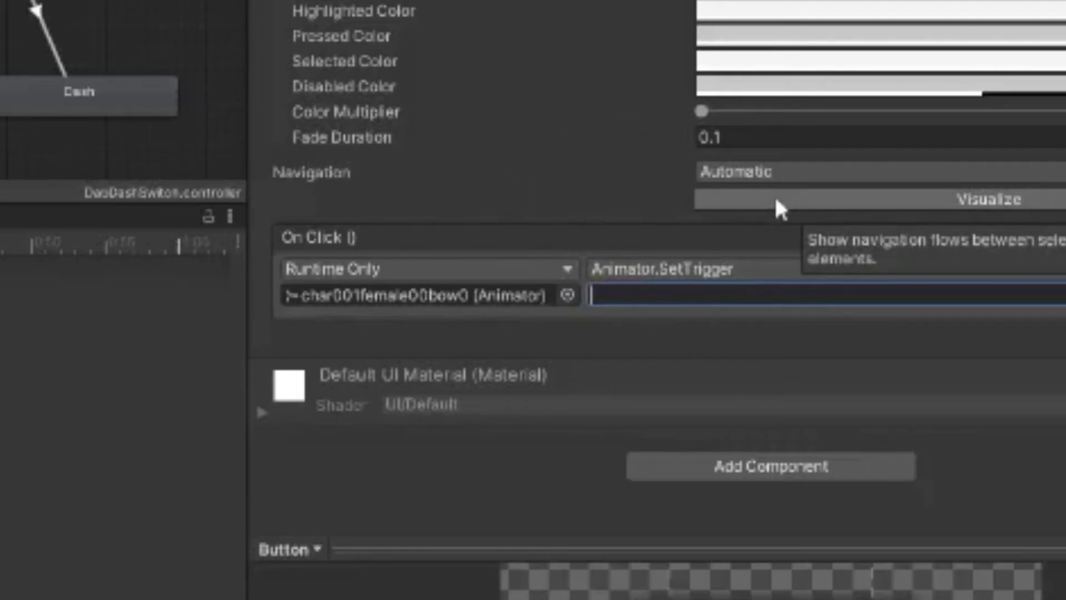
type("dashtrig")
key("ctrl+z")
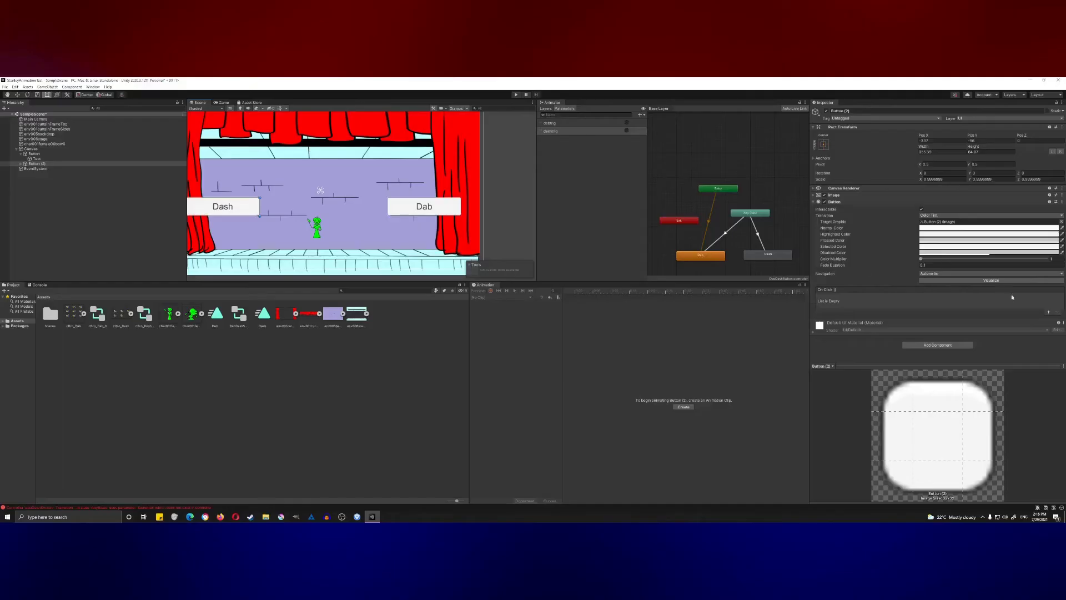
- Add an On Click event to the Dash button that targets char001female00bow0 and calls Animator SetTrigger (string)
left_click(1048, 312)
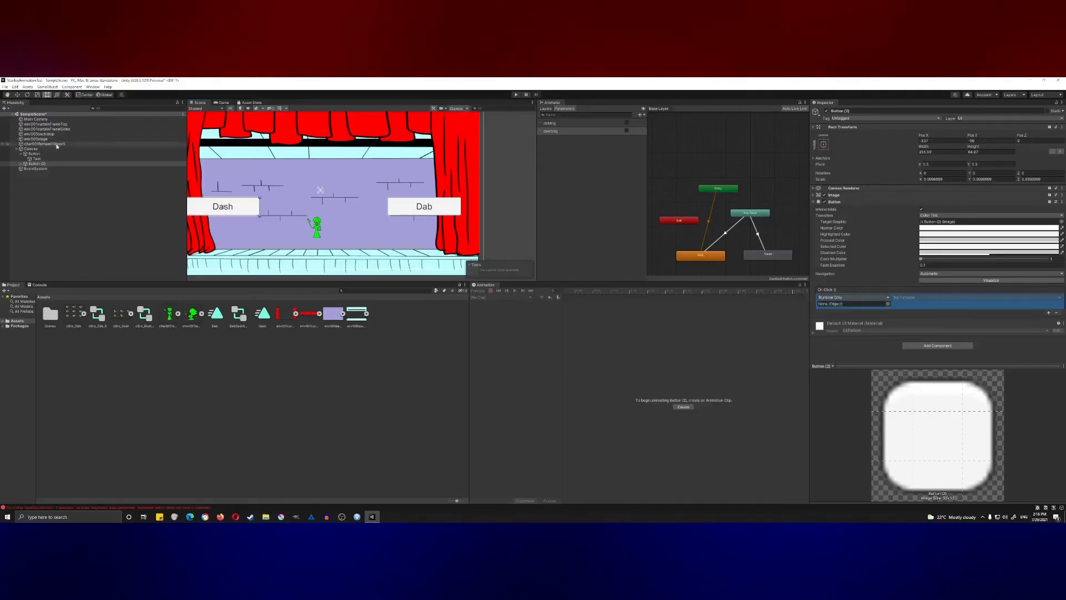
left_click_drag(865, 305, 864, 304)
left_click(911, 298)
mouse_move(917, 334)
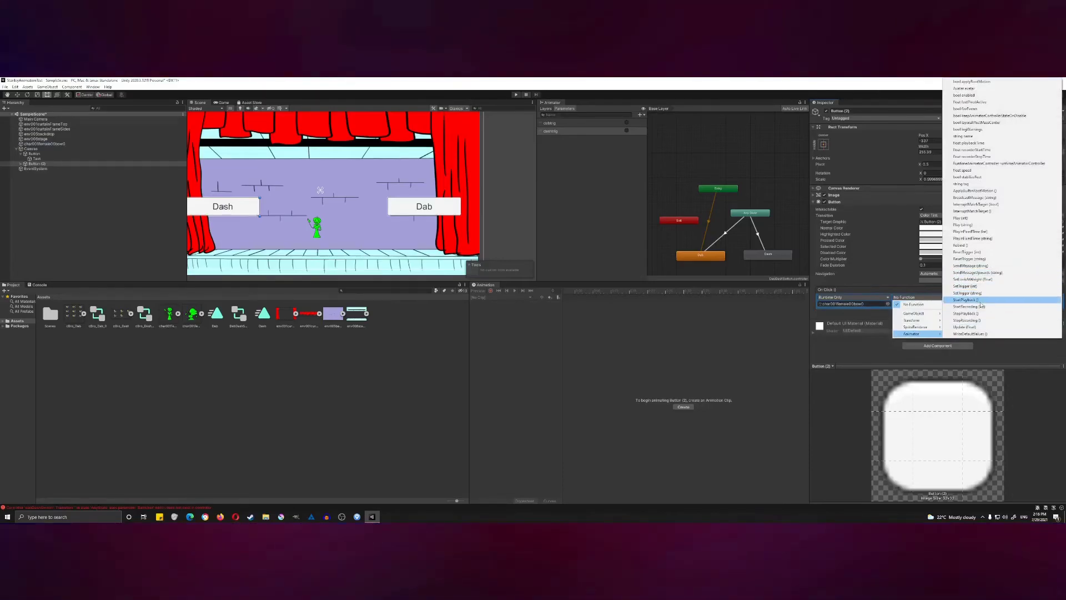
left_click(978, 291)
- Enter dashtrig as the trigger name in the Dash button's On Click event and deselect the button
left_click(913, 303)
type("dashtrig")
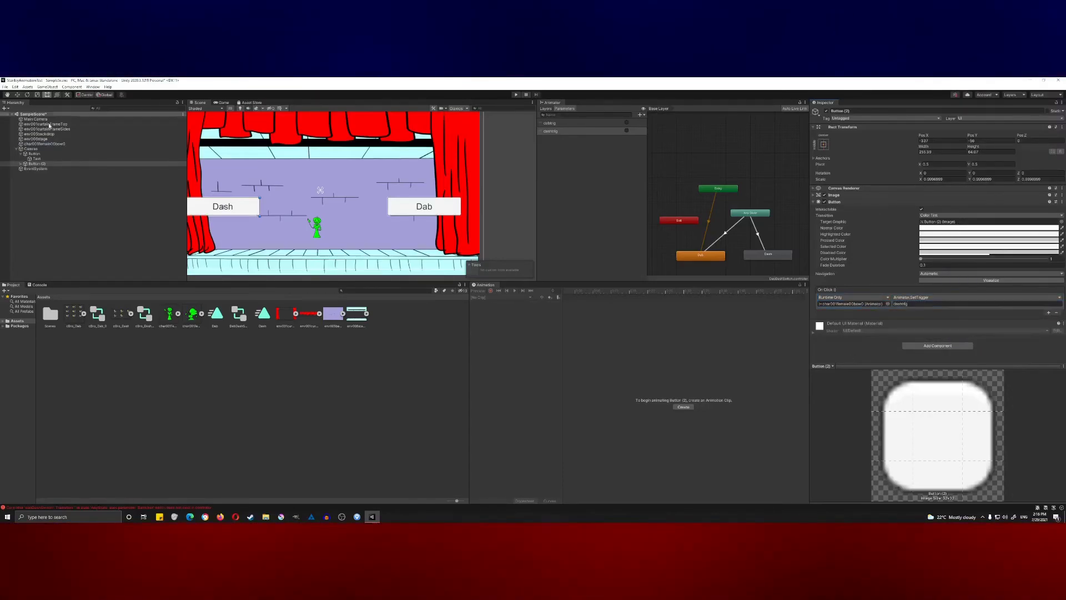
left_click(139, 181)
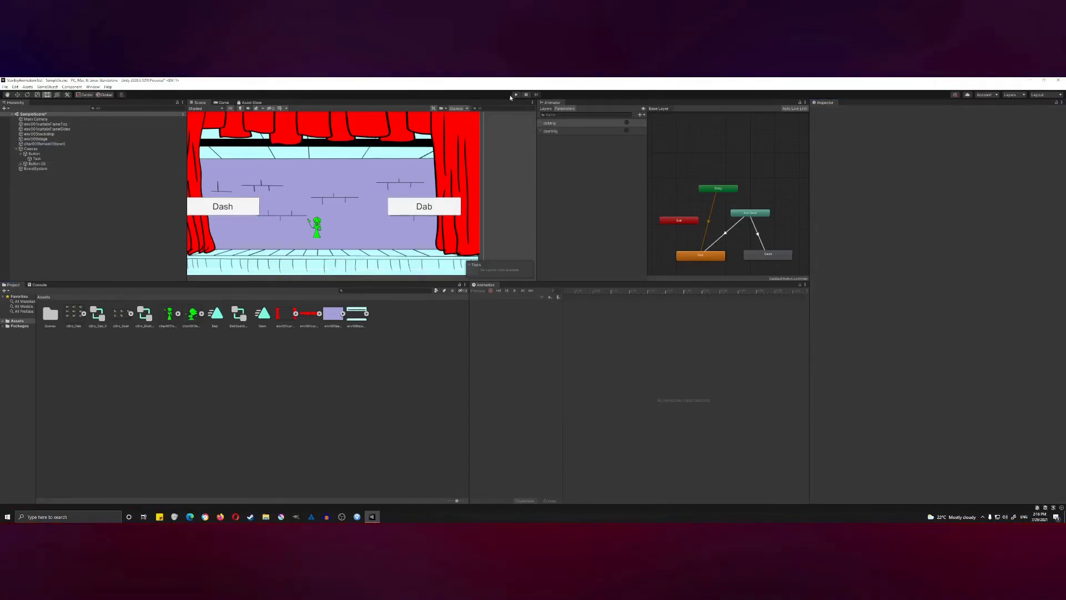
- Run the scene and test switching the character's animation with the Dash button, followed by the Dab button
left_click(516, 95)
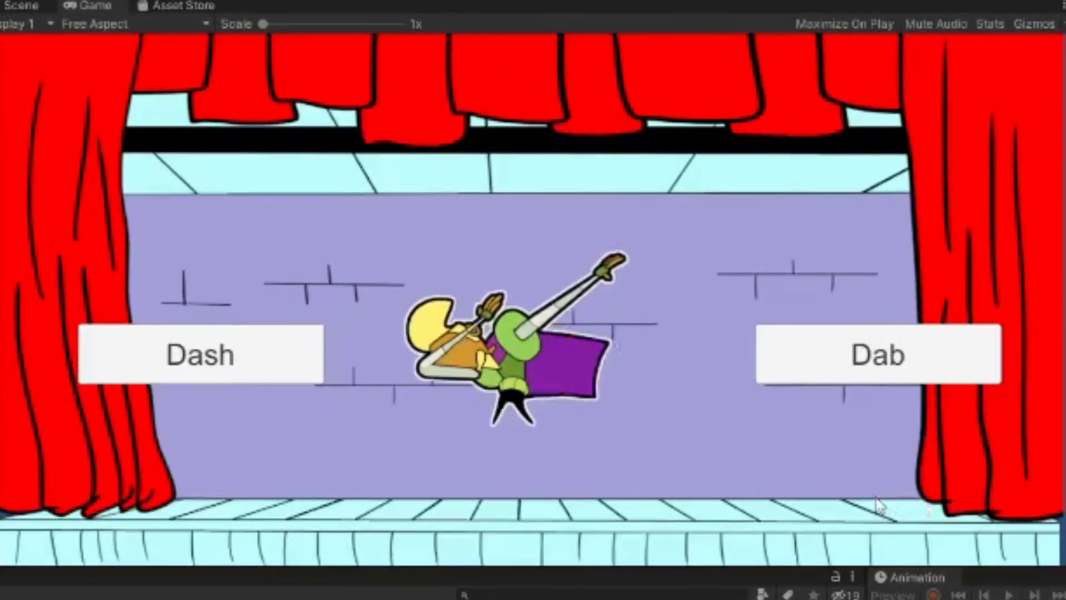
left_click(279, 339)
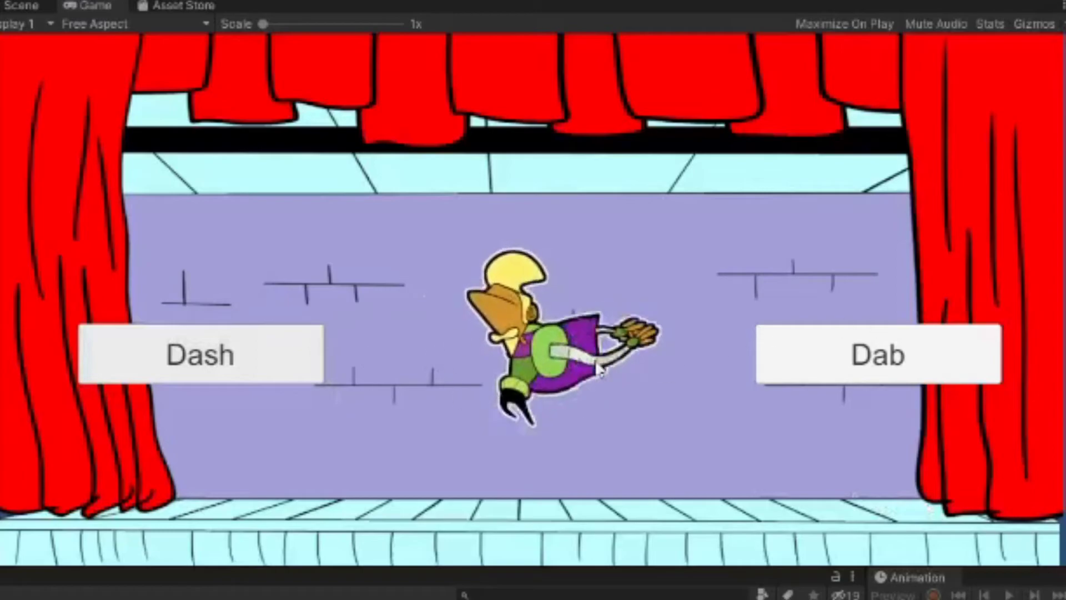
left_click(876, 374)
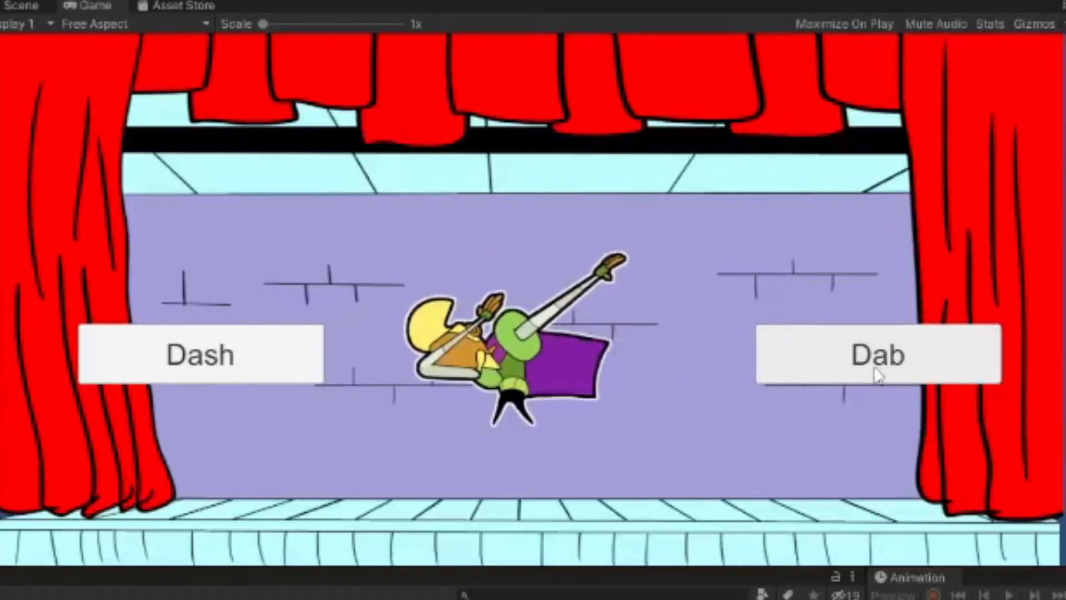